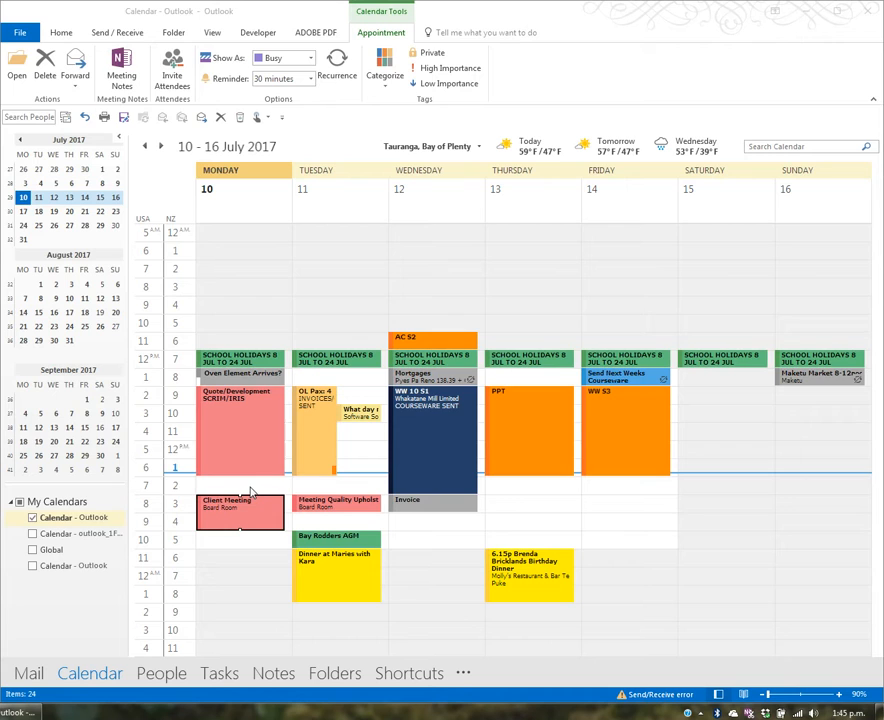
- Create an all-day event with the subject Birthday on Friday 14/07/2017
{"action": "double_click", "coordinate": [252, 488]}
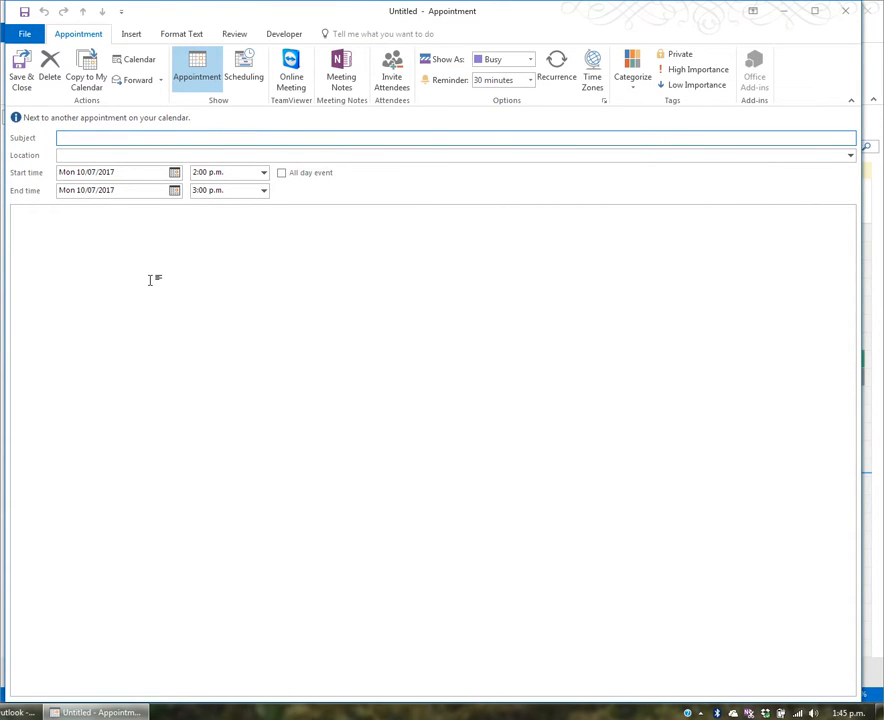
{"action": "type", "text": "Birthday"}
{"action": "key", "text": "Tab"}
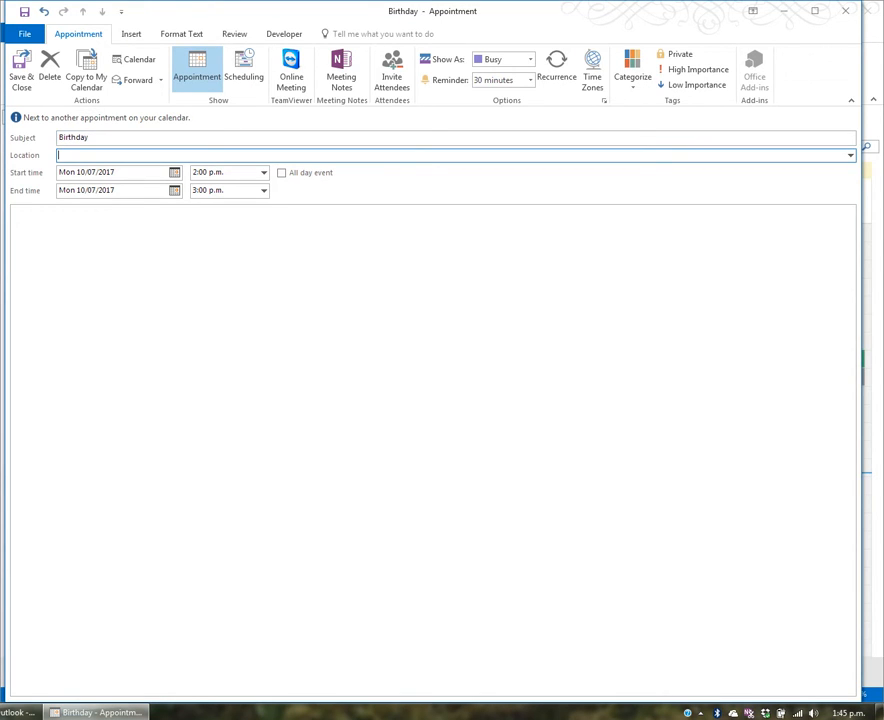
{"action": "key", "text": "Tab"}
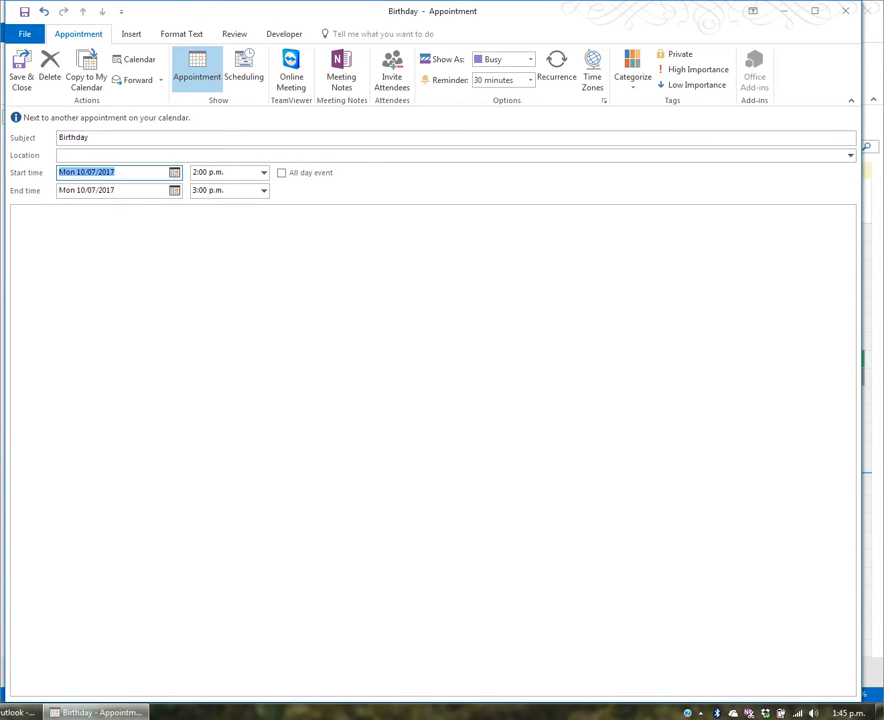
{"action": "type", "text": "fri"}
{"action": "key", "text": "Return"}
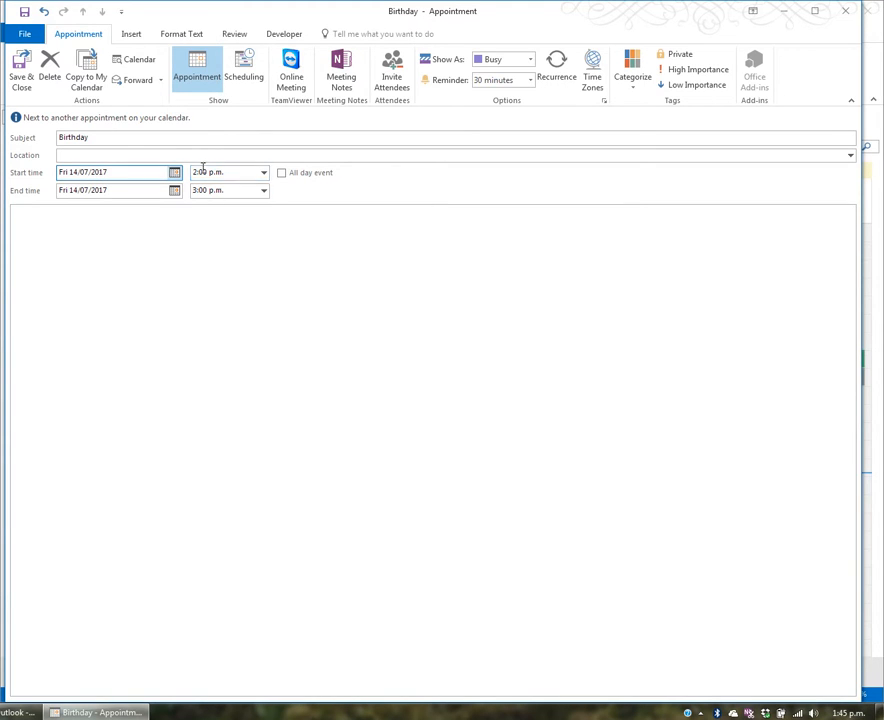
{"action": "left_click", "coordinate": [282, 173]}
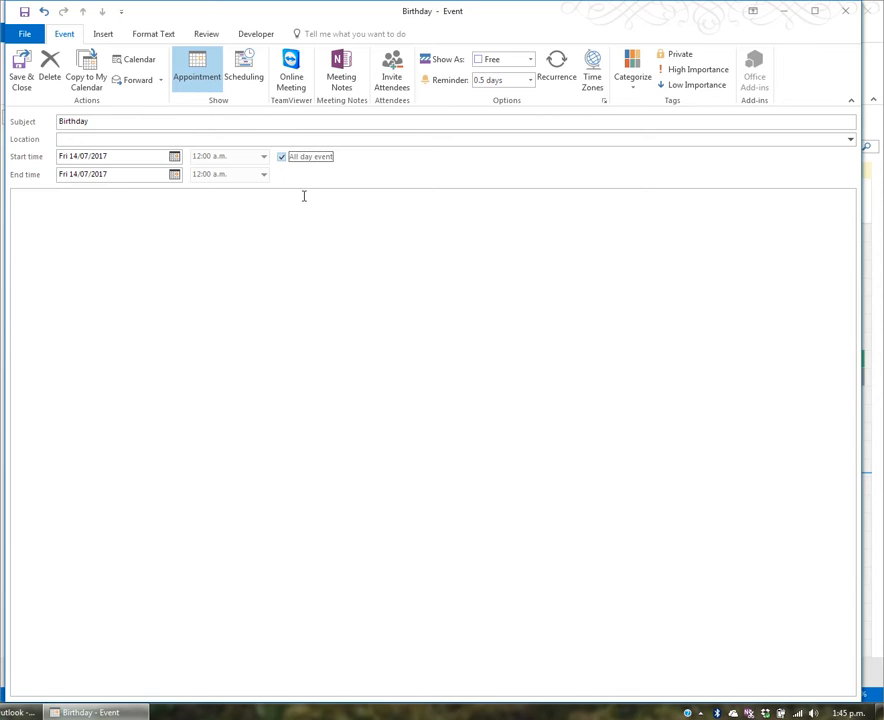
- Assign the Social category to the Birthday event, then save and close it
{"action": "left_click", "coordinate": [632, 78]}
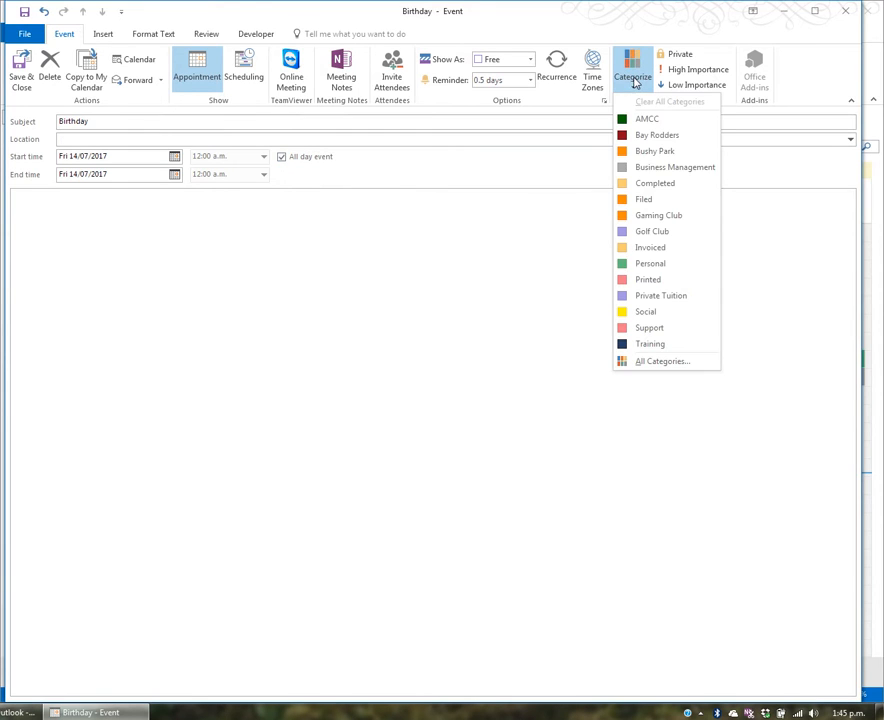
{"action": "left_click", "coordinate": [645, 311]}
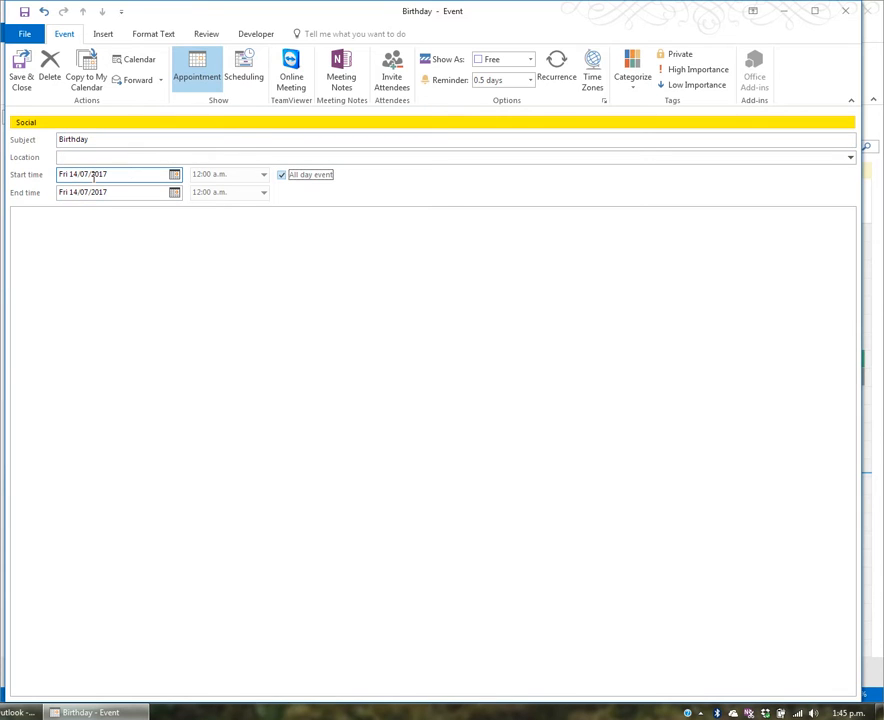
{"action": "left_click", "coordinate": [21, 79]}
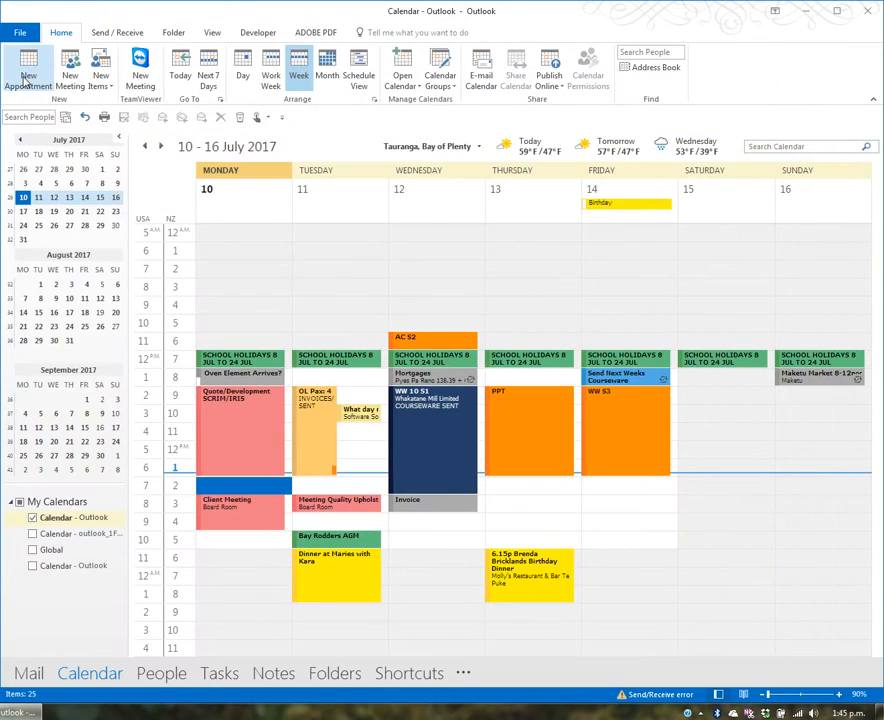
- Create an appointment on Thursday 13/07/2017 with the subject Team Meeting and the location Board Room
{"action": "mouse_move", "coordinate": [621, 208]}
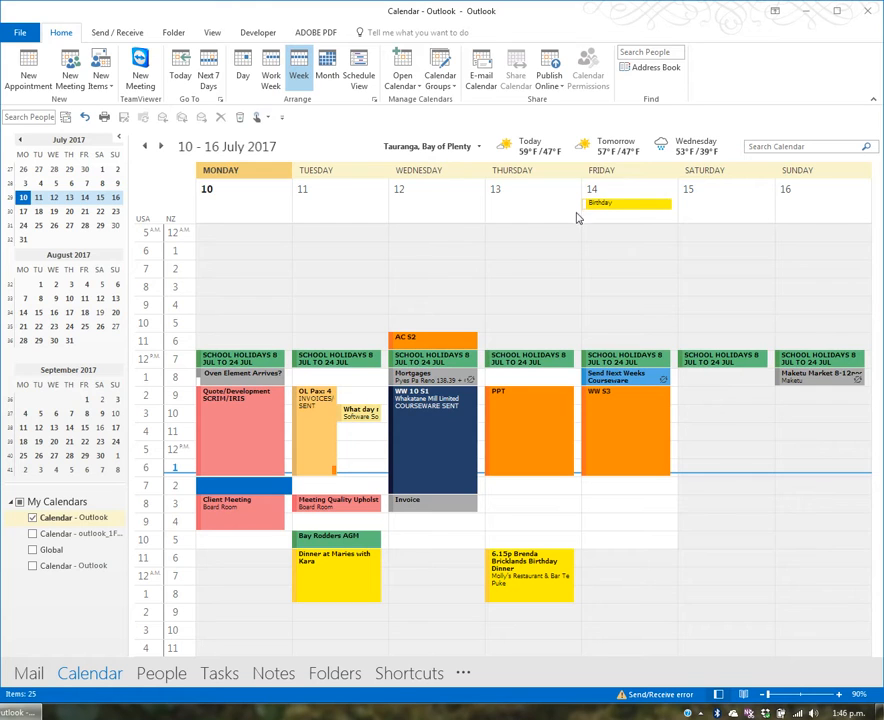
{"action": "double_click", "coordinate": [508, 496]}
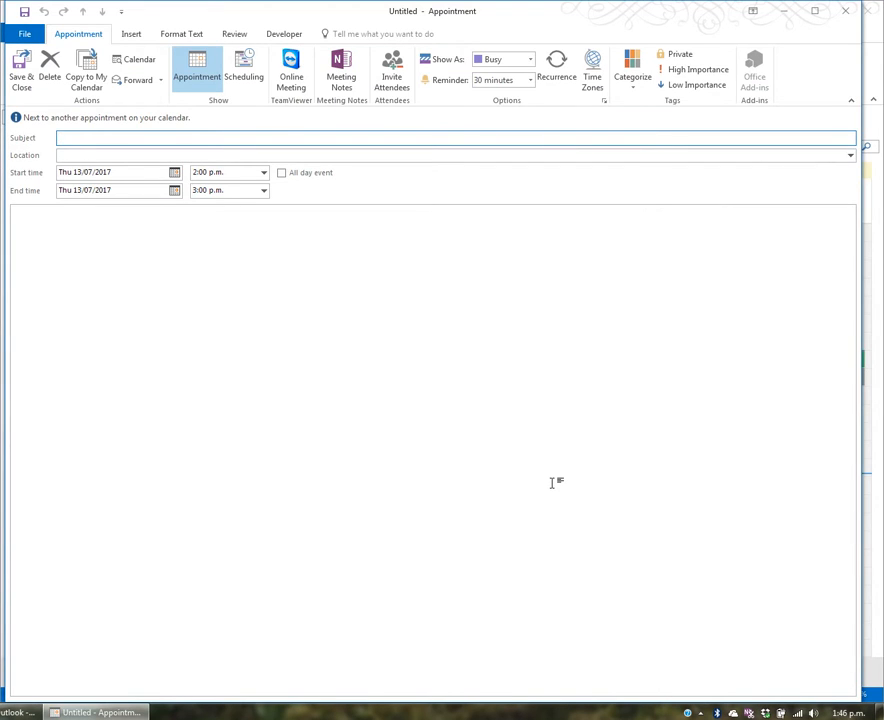
{"action": "type", "text": "Meeting"}
{"action": "type", "text": "Team"}
{"action": "left_click", "coordinate": [185, 156]}
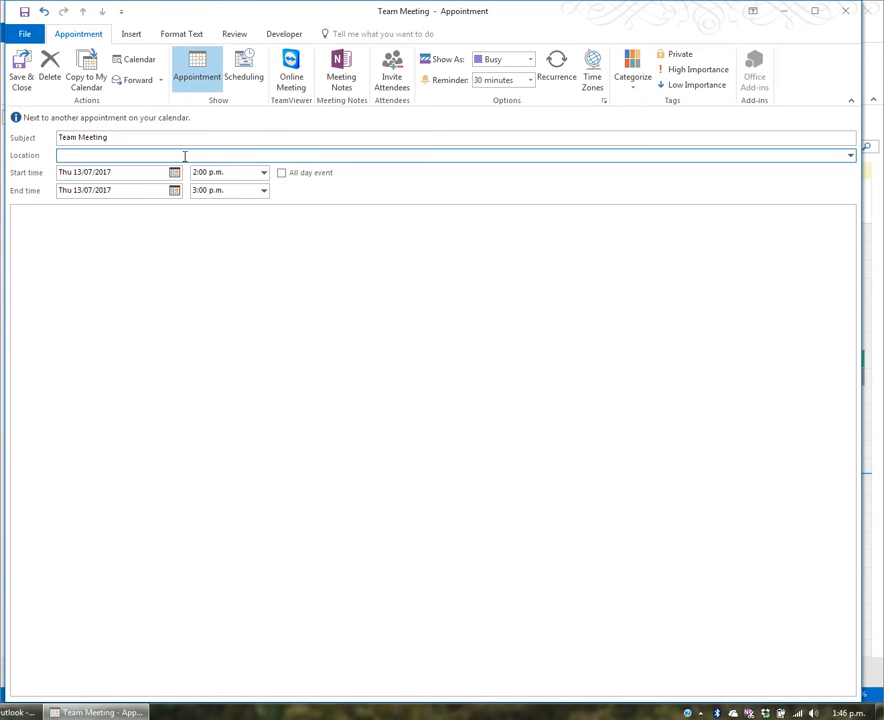
{"action": "left_click", "coordinate": [850, 155]}
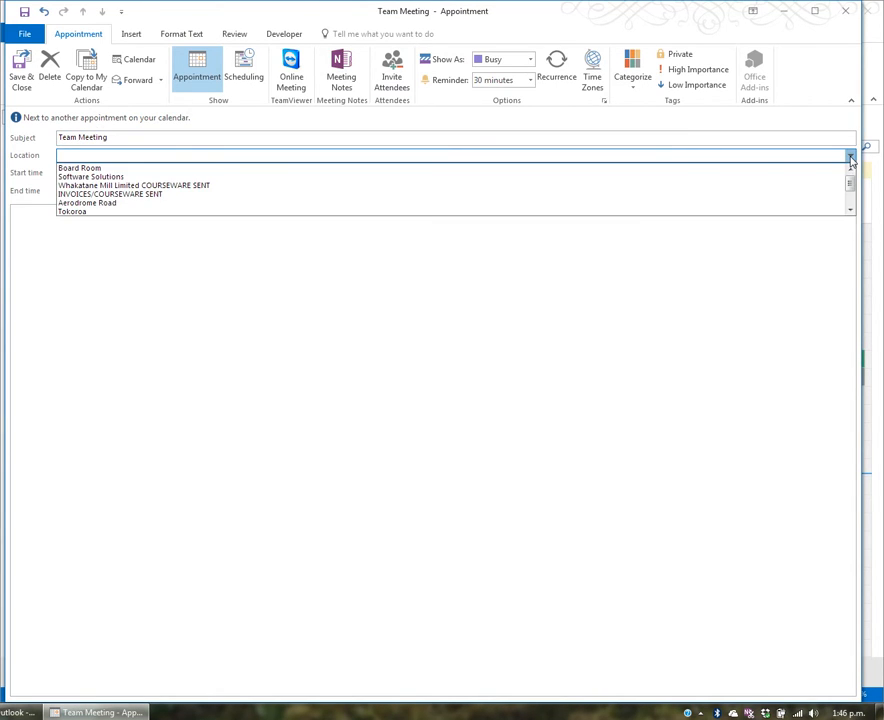
{"action": "left_click", "coordinate": [182, 169]}
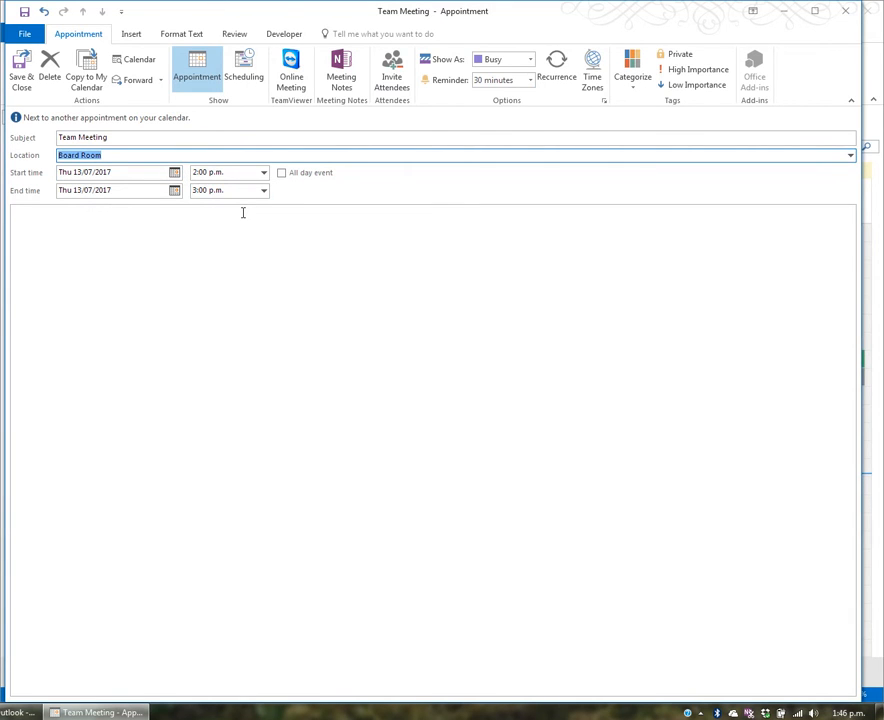
- Set the Team Meeting start time to 2:30 p.m. and assign the Business Management category
{"action": "key", "text": "Tab"}
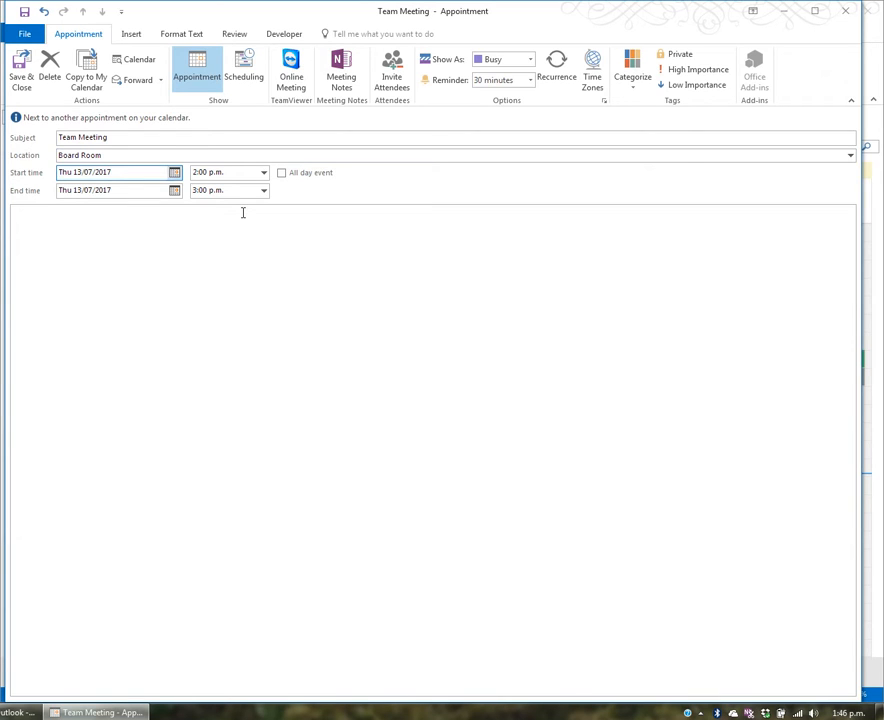
{"action": "key", "text": "Tab"}
{"action": "type", "text": "2"}
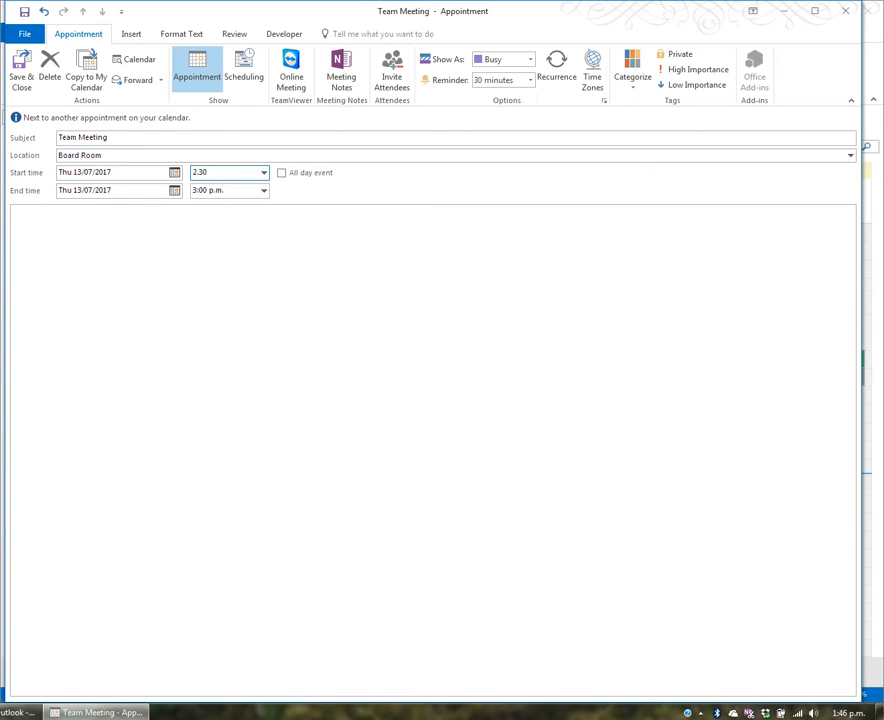
{"action": "type", "text": ":30 p"}
{"action": "key", "text": "Tab"}
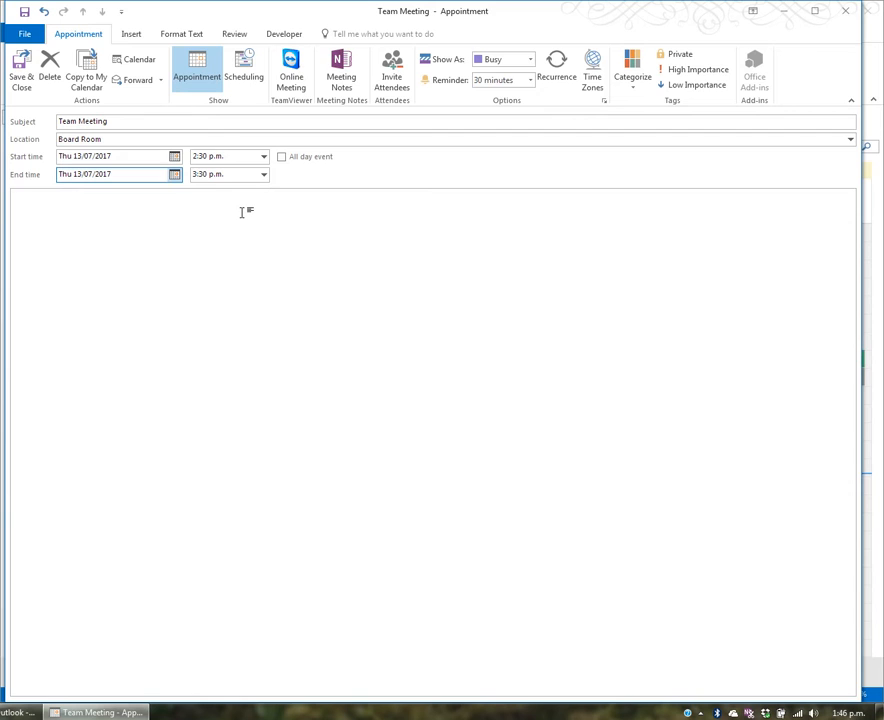
{"action": "left_click", "coordinate": [640, 78]}
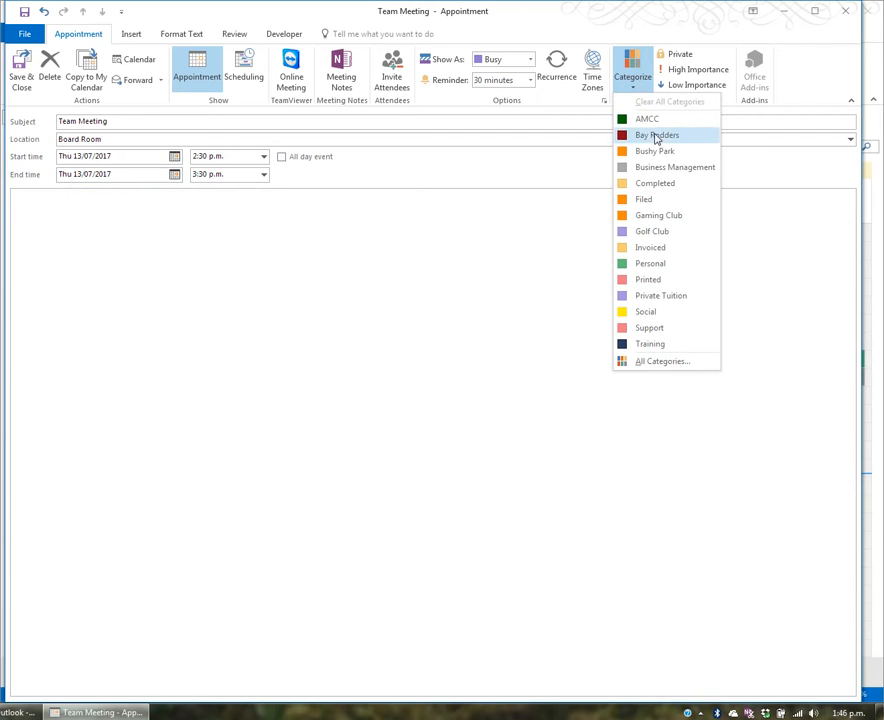
{"action": "left_click", "coordinate": [653, 168]}
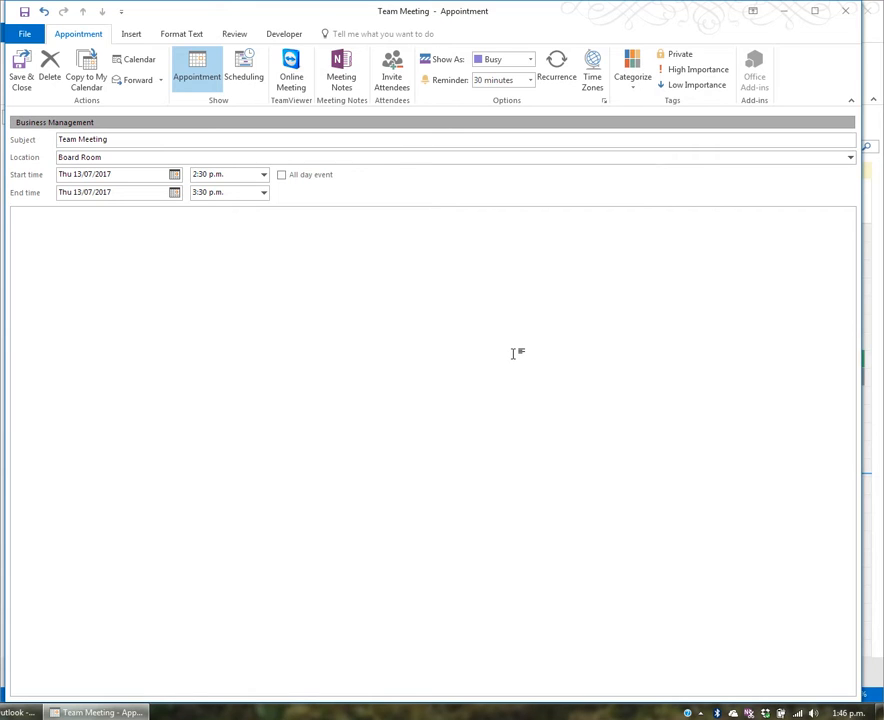
- In the scheduling view, add two people from the Software Solutions contacts as required attendees of the Team Meeting
{"action": "left_click", "coordinate": [246, 78]}
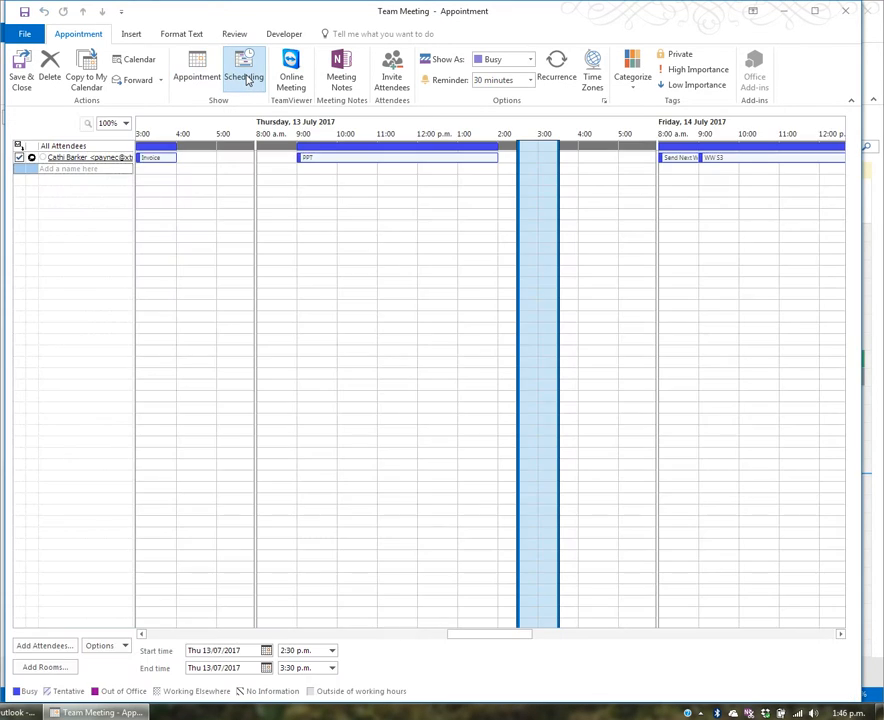
{"action": "left_click", "coordinate": [44, 646]}
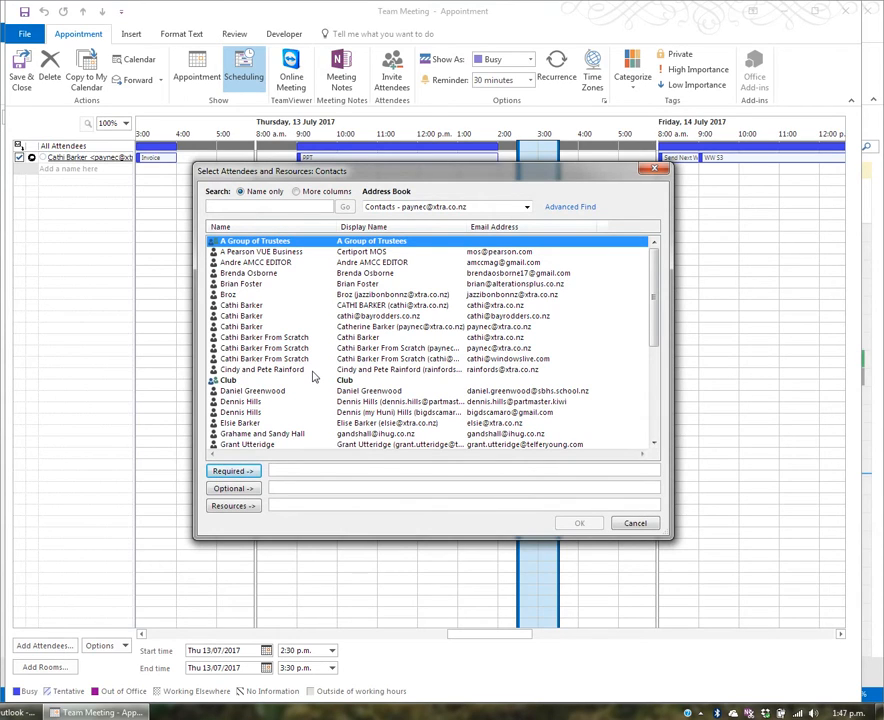
{"action": "left_click", "coordinate": [429, 208]}
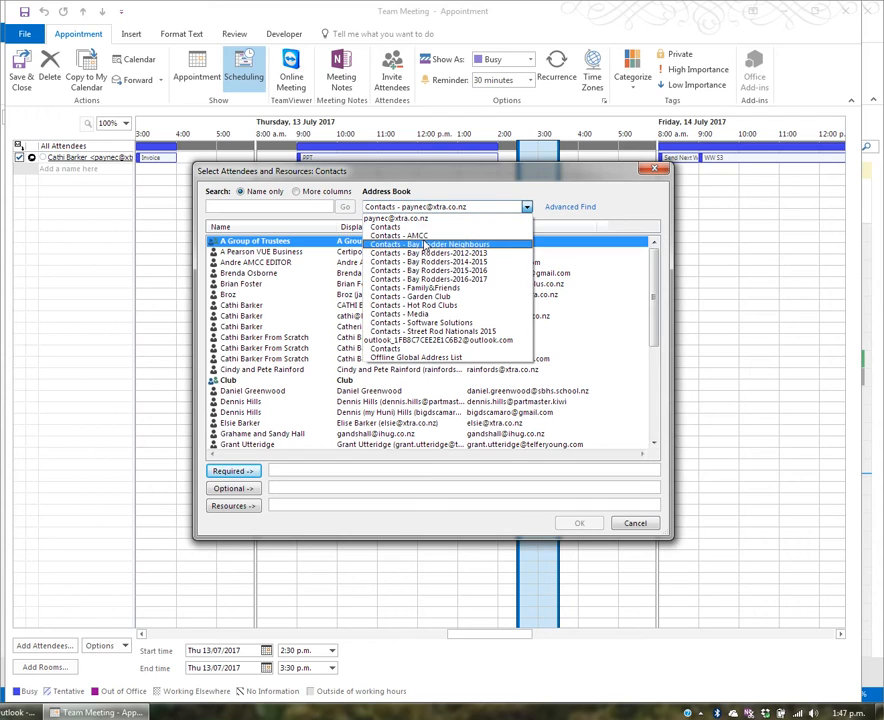
{"action": "left_click", "coordinate": [405, 322]}
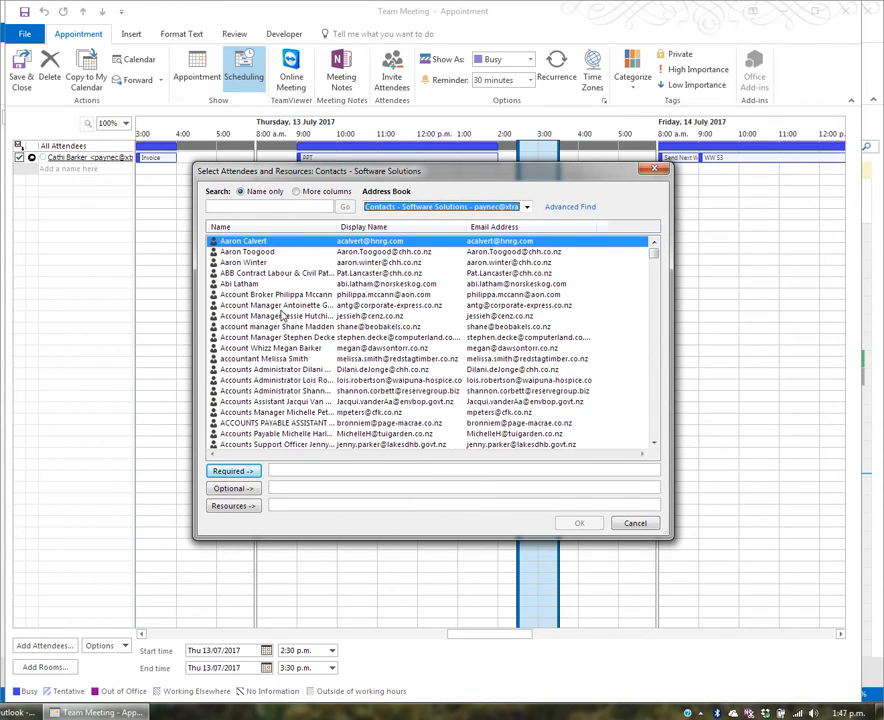
{"action": "left_click", "coordinate": [300, 262]}
{"action": "left_click", "coordinate": [233, 471]}
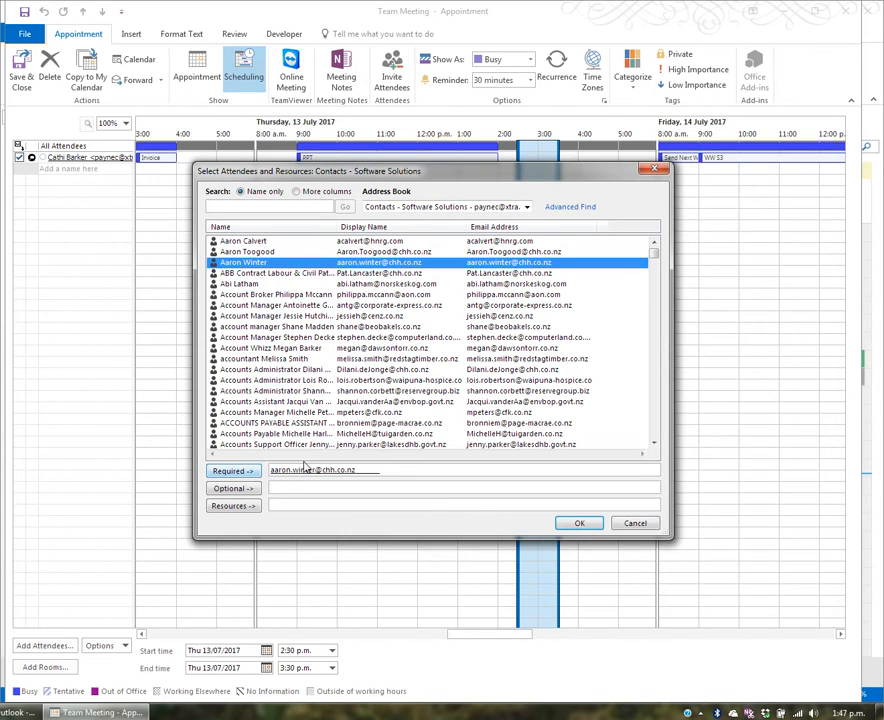
{"action": "left_click", "coordinate": [246, 285]}
{"action": "left_click", "coordinate": [231, 471]}
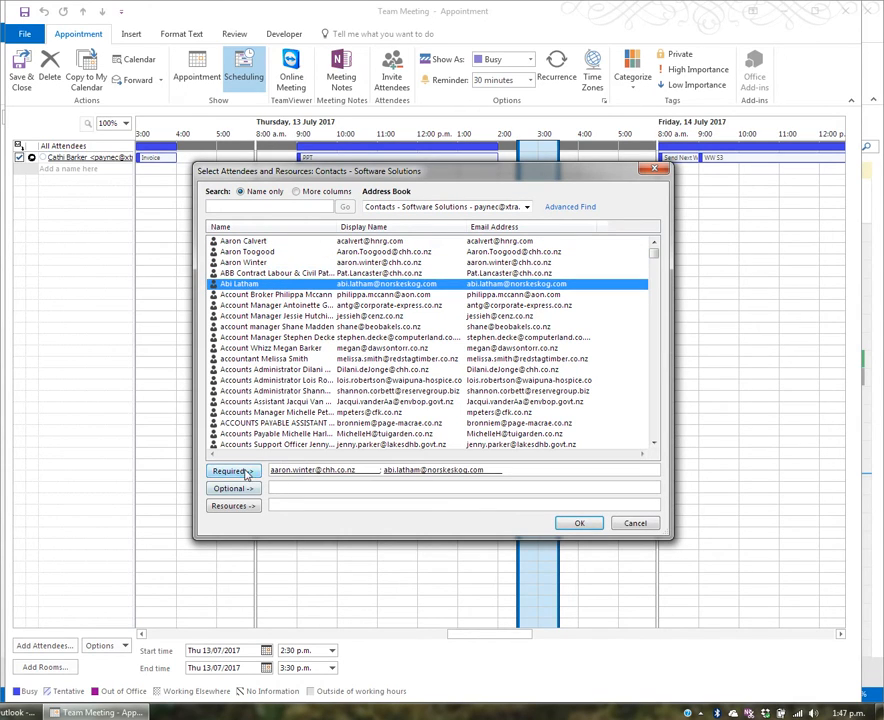
- Add two neighbouring contacts from further down the list as optional attendees and confirm the attendee selection
{"action": "left_click", "coordinate": [653, 425]}
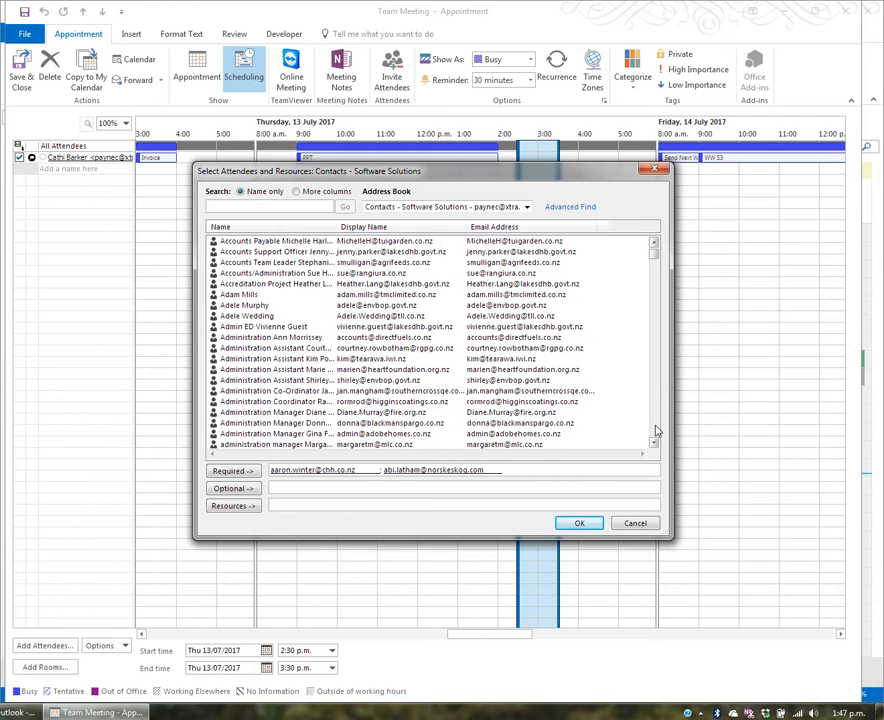
{"action": "left_click", "coordinate": [653, 428]}
{"action": "left_click", "coordinate": [655, 432]}
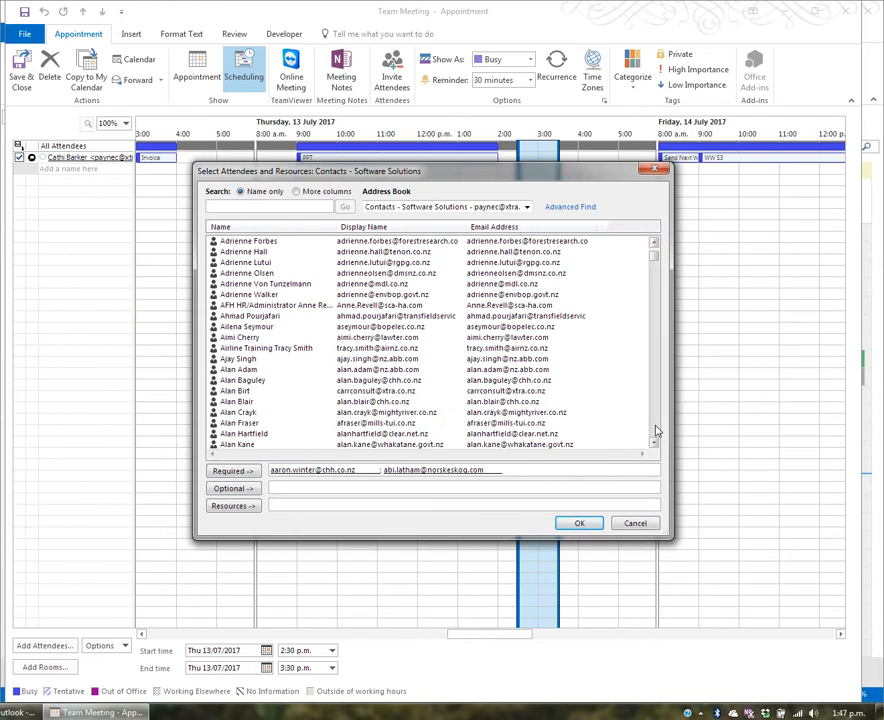
{"action": "left_click", "coordinate": [247, 434]}
{"action": "left_click", "coordinate": [242, 490]}
{"action": "key", "text": "Down"}
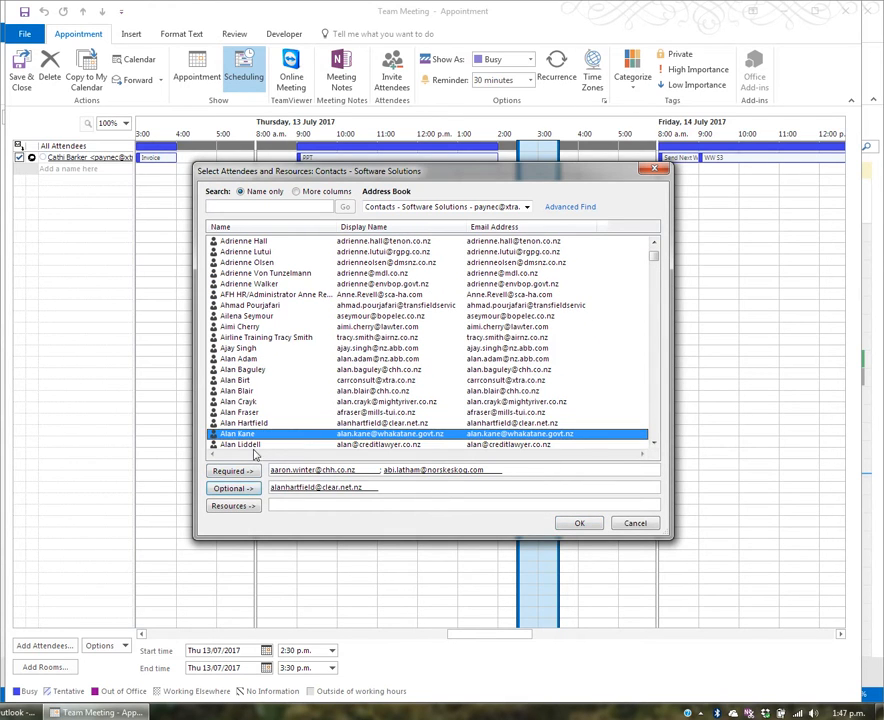
{"action": "left_click", "coordinate": [236, 490]}
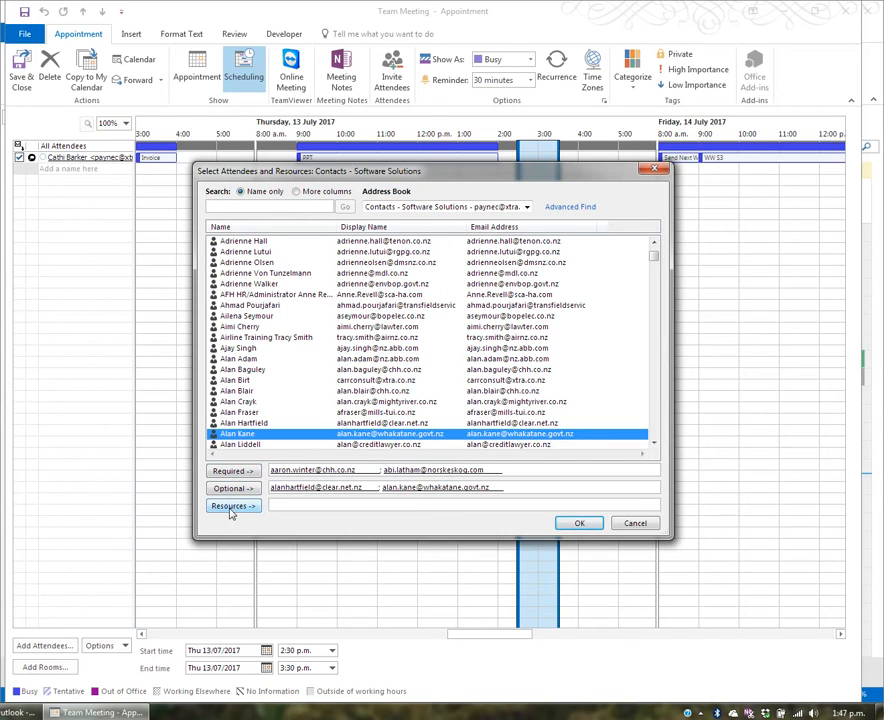
{"action": "left_click", "coordinate": [582, 525]}
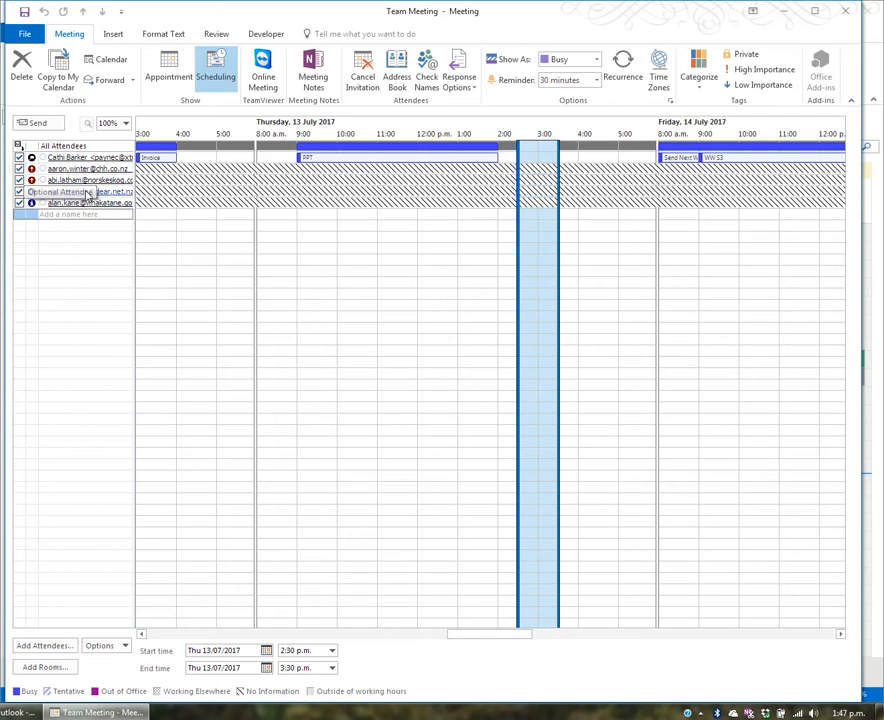
- Reschedule the Team Meeting in the scheduling grid to 4:00 p.m. to 5:00 p.m. on Thursday 13/07/2017
{"action": "mouse_move", "coordinate": [181, 206]}
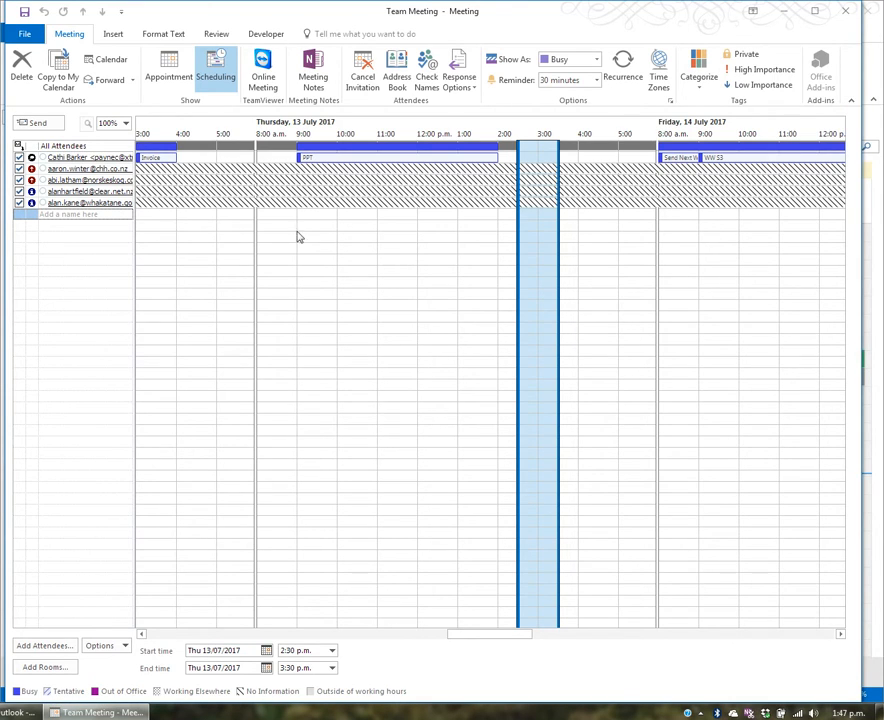
{"action": "mouse_move", "coordinate": [281, 176]}
{"action": "mouse_move", "coordinate": [518, 207]}
{"action": "left_click_drag", "start_coordinate": [516, 208], "coordinate": [500, 211]}
{"action": "left_click_drag", "start_coordinate": [558, 207], "coordinate": [618, 207]}
{"action": "left_click_drag", "start_coordinate": [501, 215], "coordinate": [570, 213]}
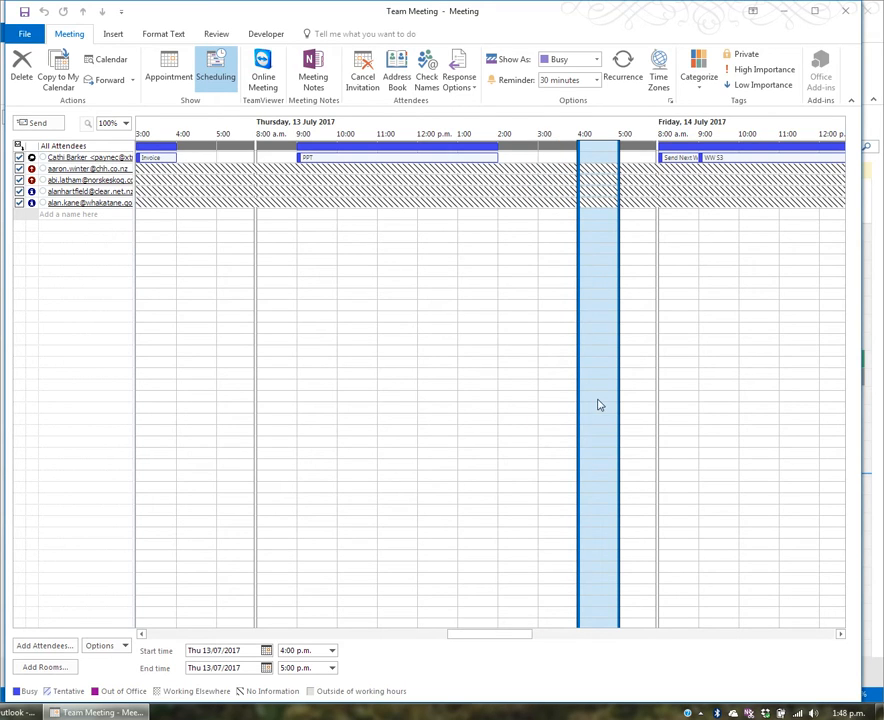
- Check the new meeting time in both the scheduling grid and the appointment details, ending on the appointment details
{"action": "left_click", "coordinate": [170, 76]}
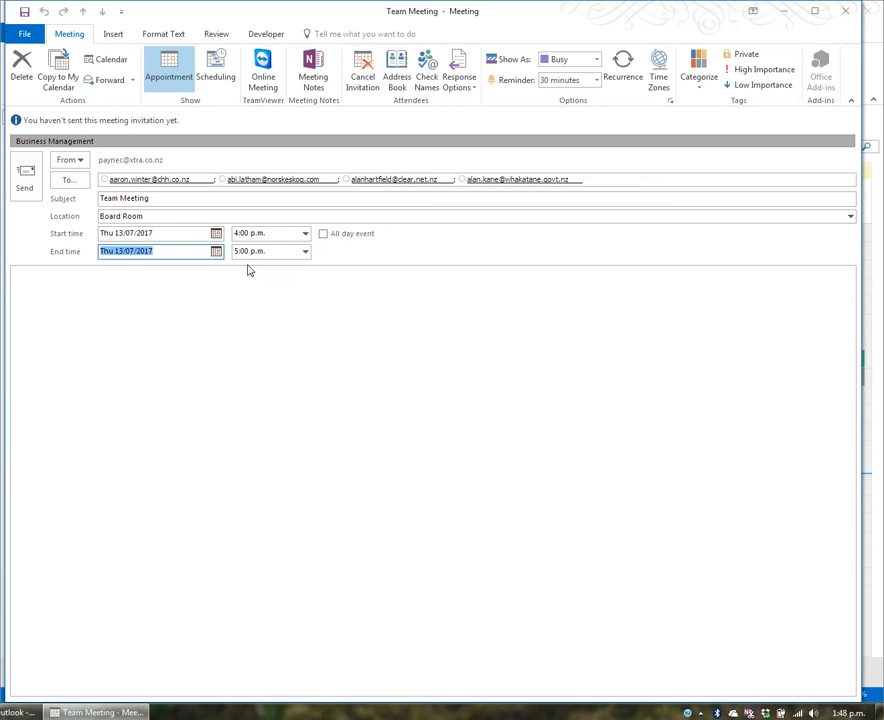
{"action": "left_click", "coordinate": [216, 78]}
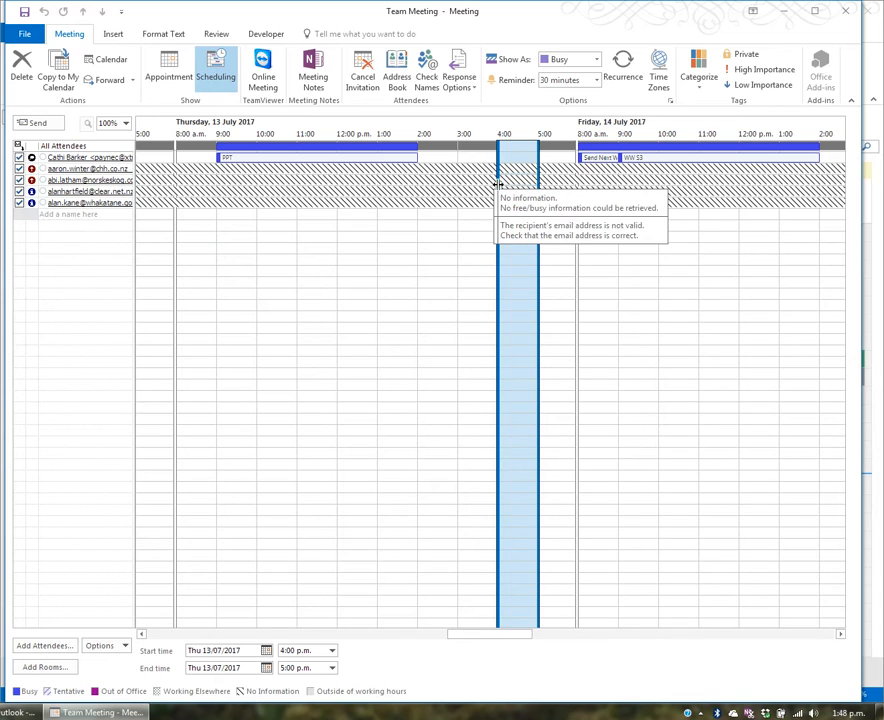
{"action": "mouse_move", "coordinate": [498, 185]}
{"action": "left_mouse_down"}
{"action": "mouse_move", "coordinate": [455, 183]}
{"action": "mouse_move", "coordinate": [497, 185]}
{"action": "left_mouse_up"}
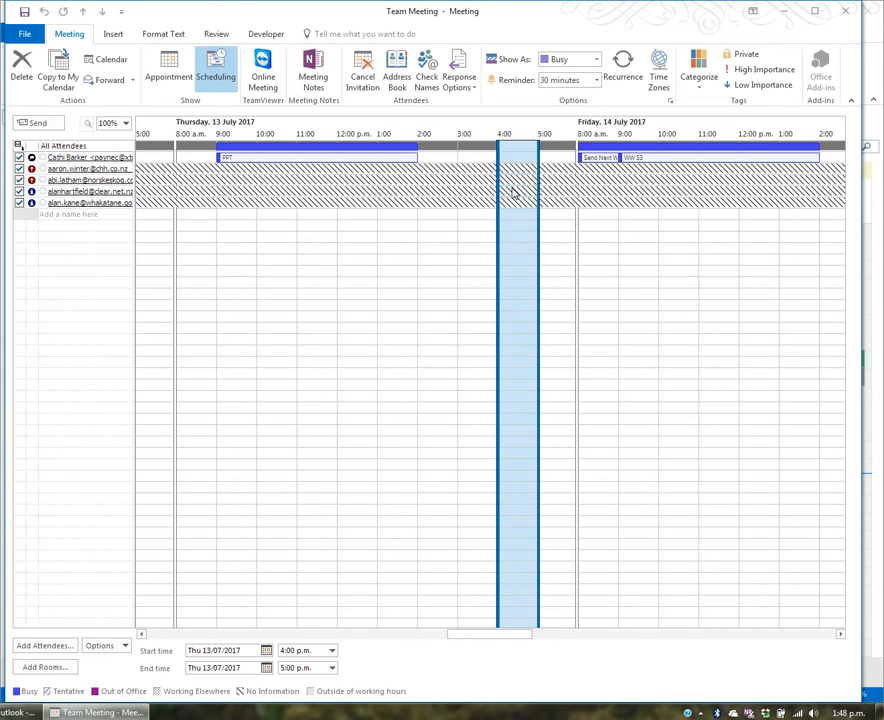
{"action": "left_click", "coordinate": [169, 72]}
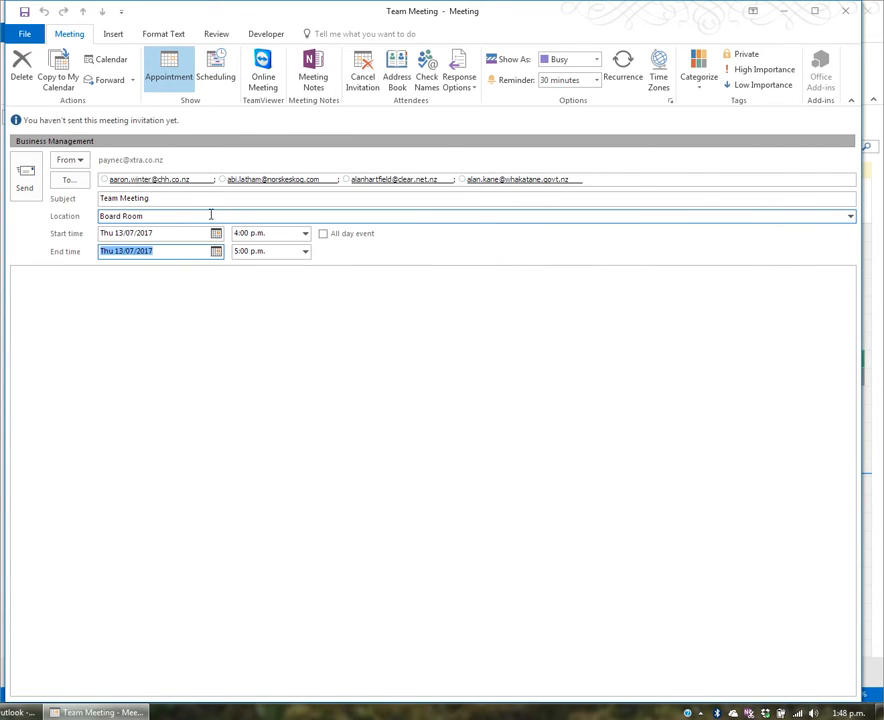
- Close the Team Meeting invitation without saving its changes
{"action": "left_click", "coordinate": [848, 14]}
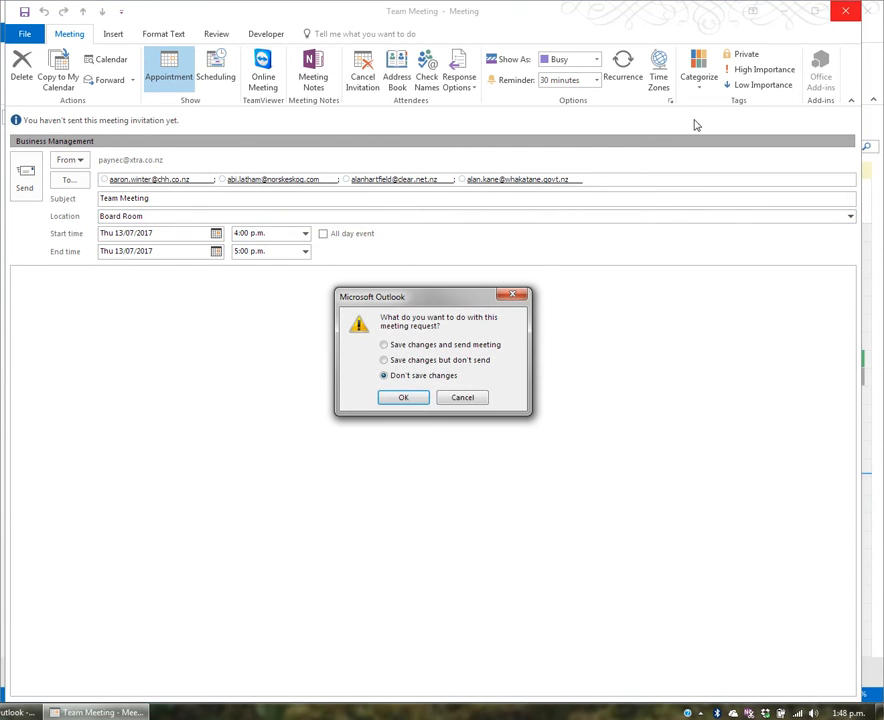
{"action": "left_click", "coordinate": [414, 401]}
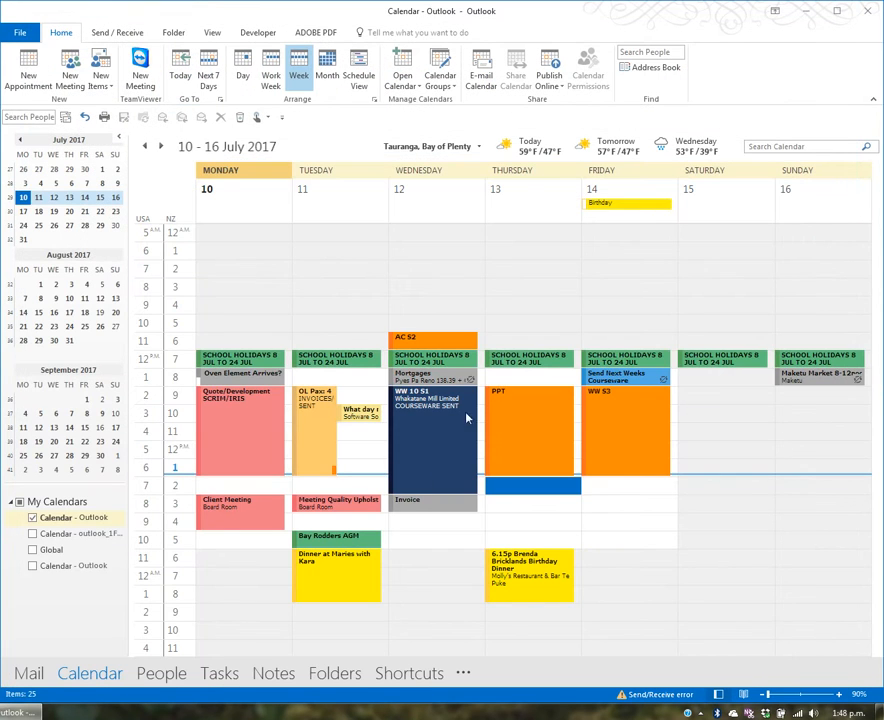
- Open Tuesday's "What day next week works best?" meeting, examine its attendee tracking status and the response choices, and close it
{"action": "mouse_move", "coordinate": [350, 392]}
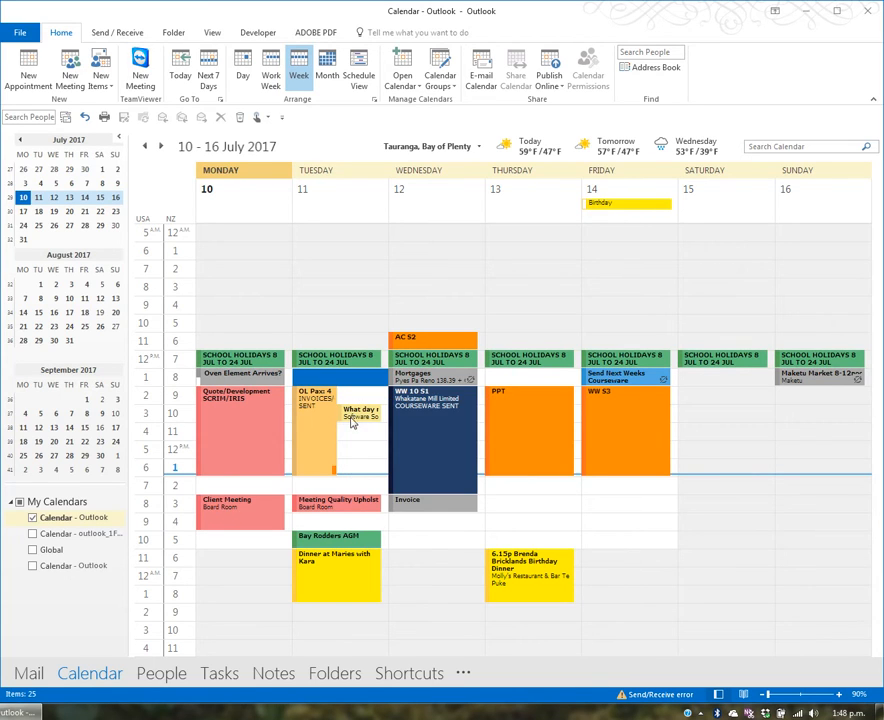
{"action": "mouse_move", "coordinate": [356, 418]}
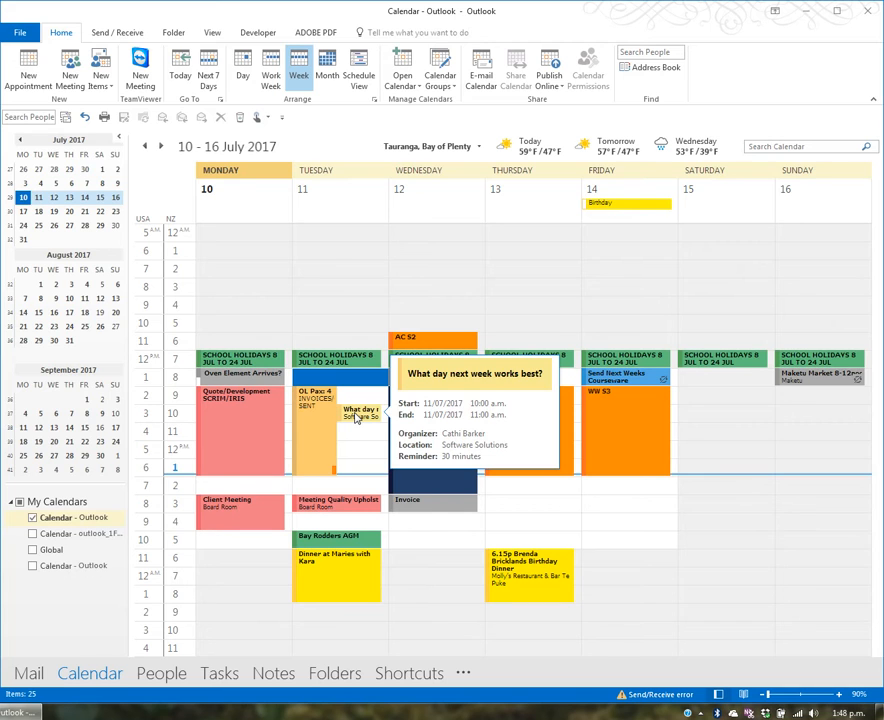
{"action": "double_click", "coordinate": [356, 418]}
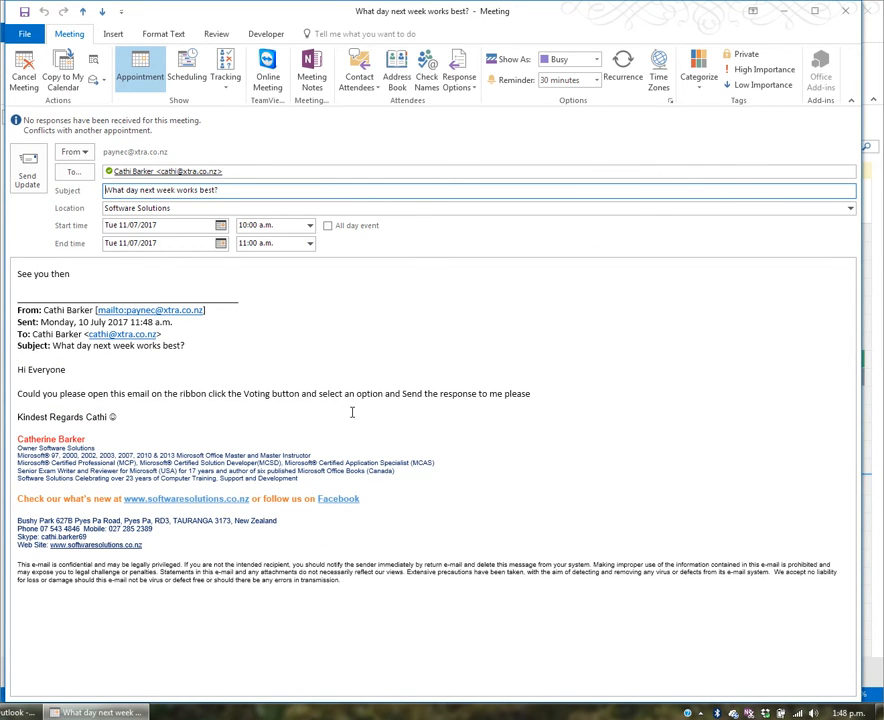
{"action": "left_click", "coordinate": [227, 86]}
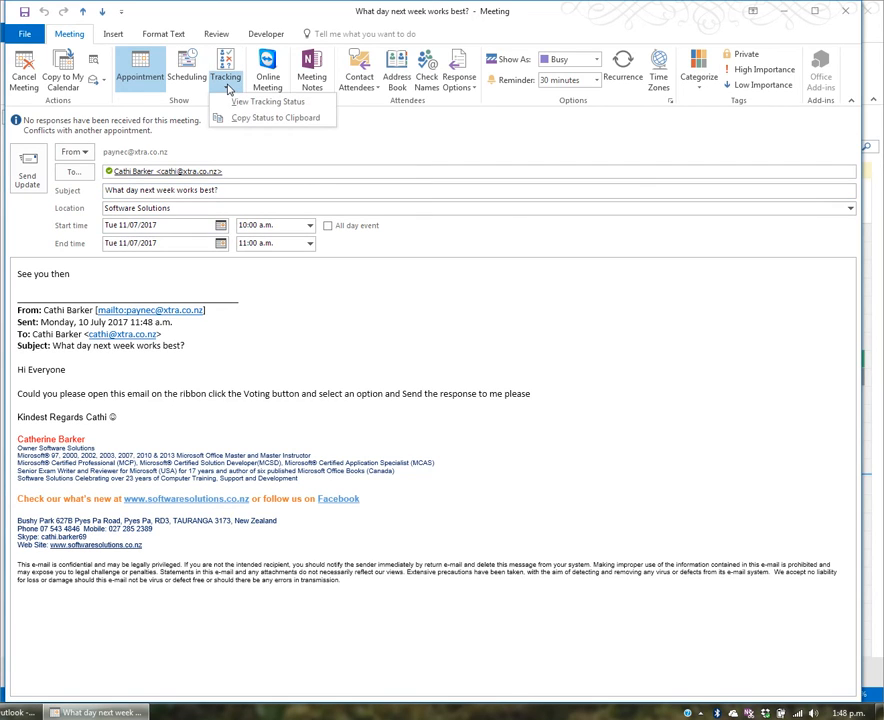
{"action": "left_click", "coordinate": [232, 102]}
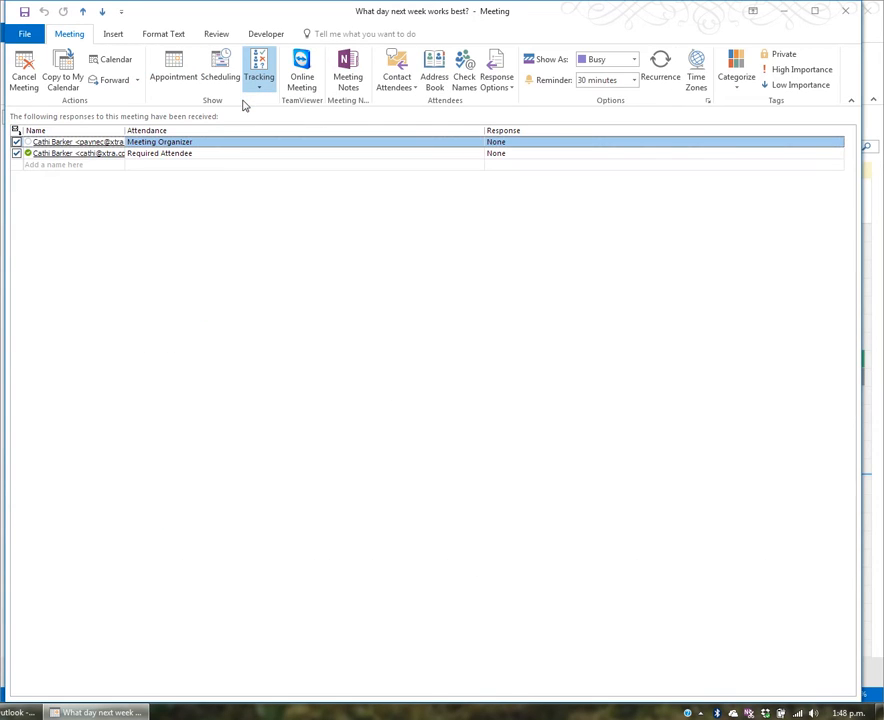
{"action": "left_click", "coordinate": [517, 152]}
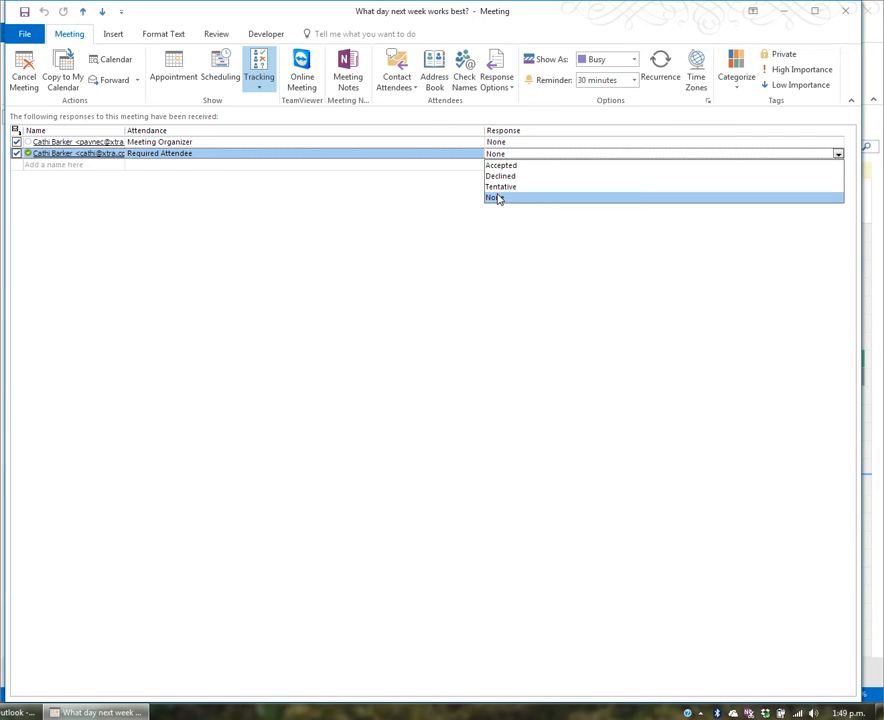
{"action": "left_click", "coordinate": [847, 12]}
{"action": "left_click", "coordinate": [846, 12]}
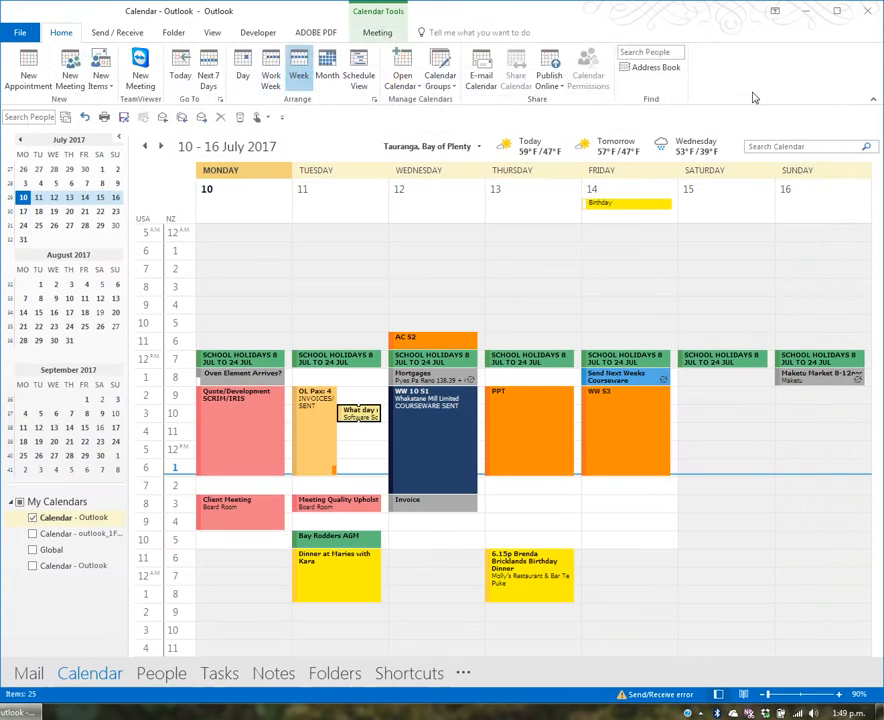
- Switch to the Inbox and preview the "What day next week works best?" message and the "Tuesday" reply to it
{"action": "left_click", "coordinate": [320, 673]}
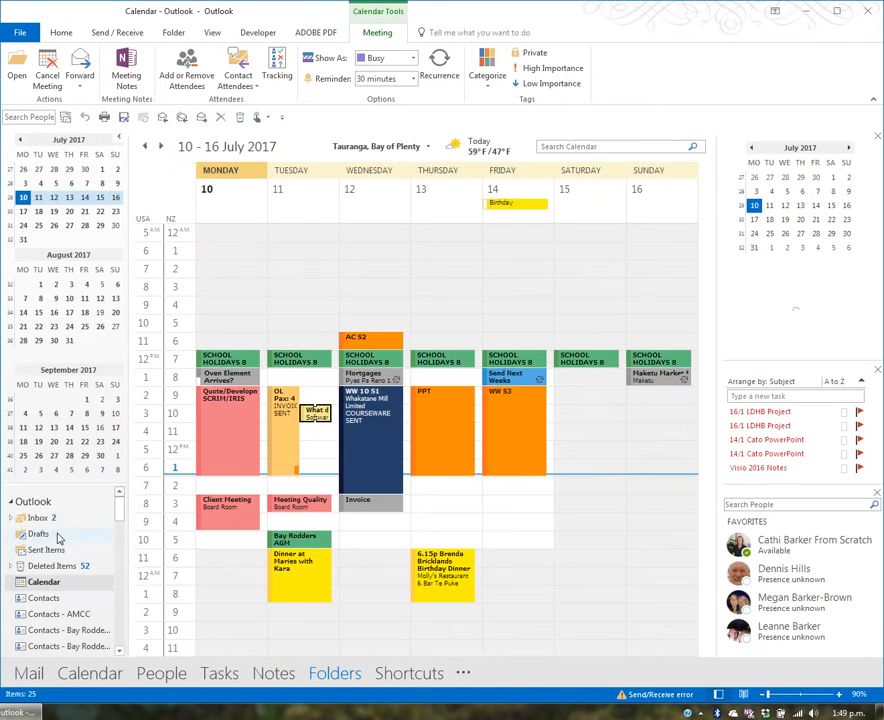
{"action": "left_click", "coordinate": [44, 524]}
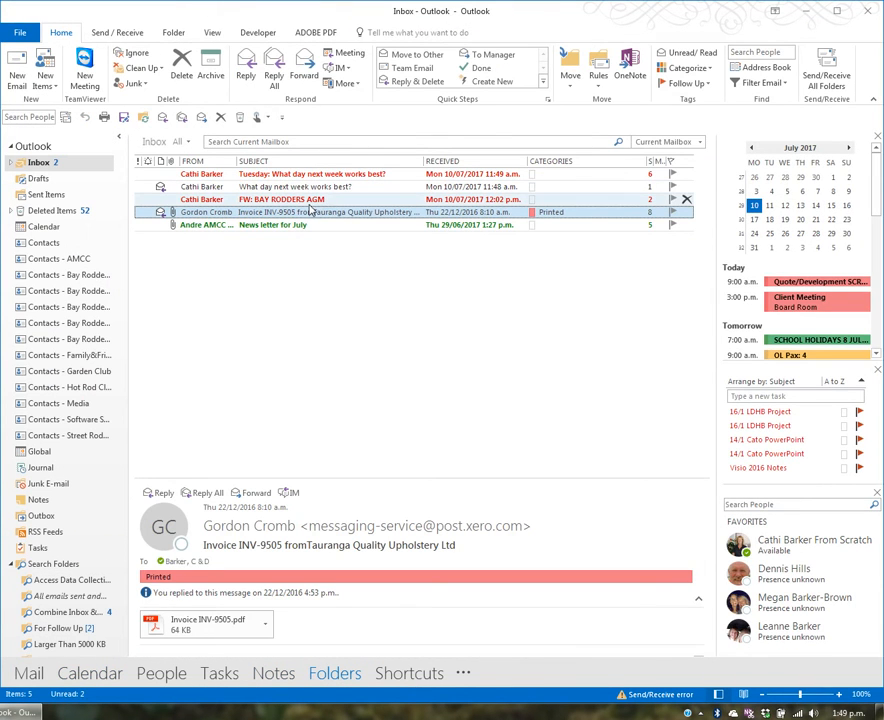
{"action": "left_click", "coordinate": [309, 187]}
{"action": "left_click", "coordinate": [308, 174]}
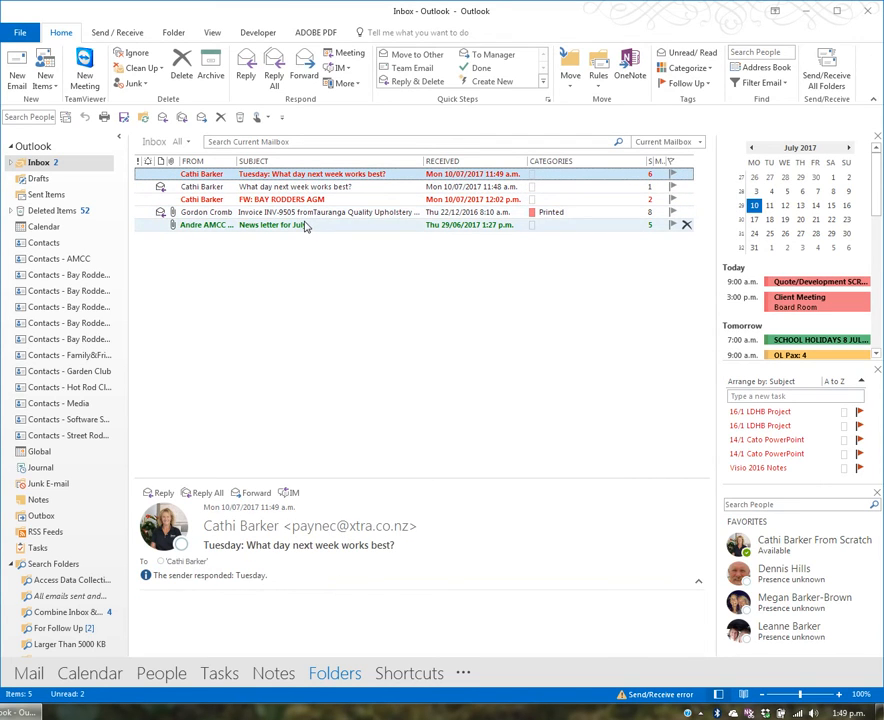
- In the calendar week of 10–16 July 2017, set Tuesday's "What day next week works best?" meeting to start at 11:00 a.m. and send the update
{"action": "left_click", "coordinate": [95, 675]}
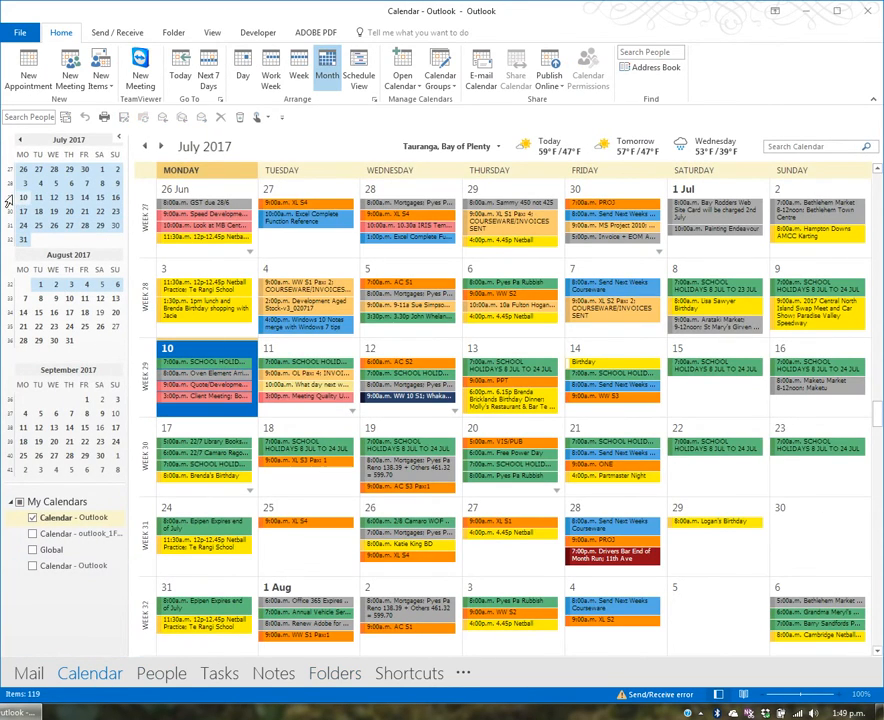
{"action": "left_click", "coordinate": [8, 198]}
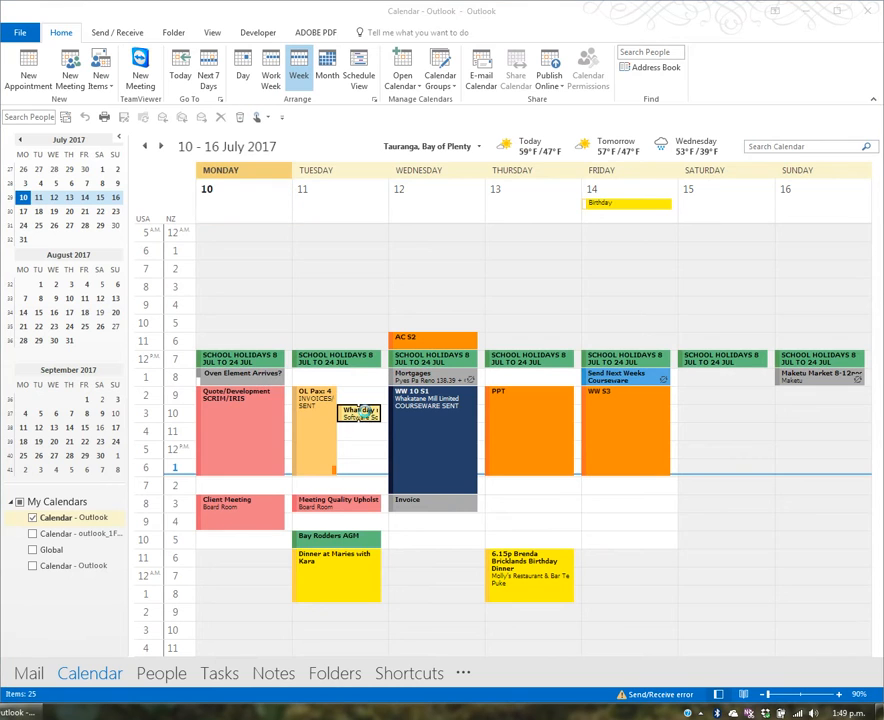
{"action": "double_click", "coordinate": [350, 412]}
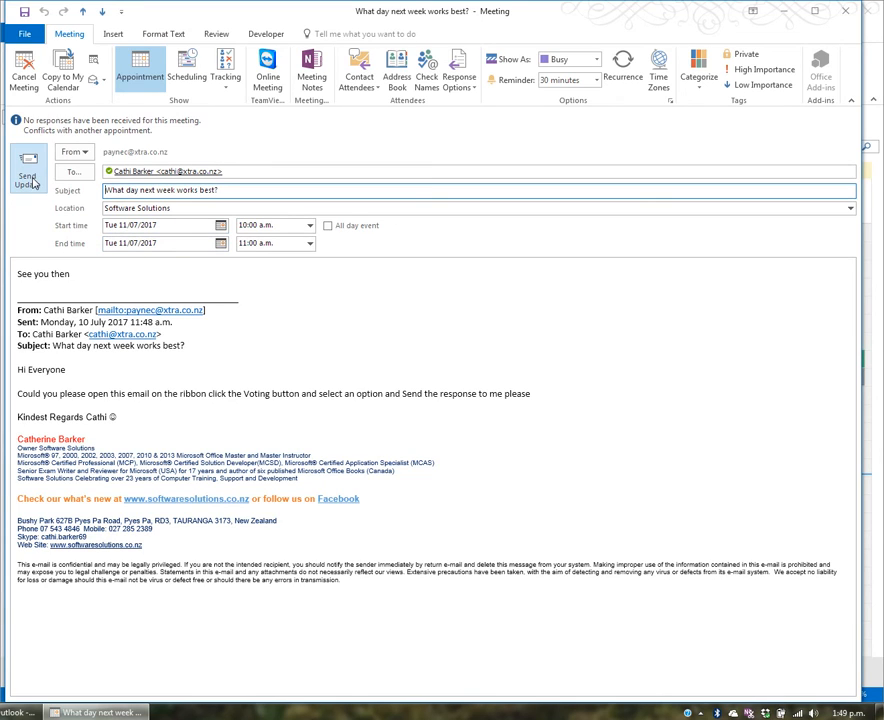
{"action": "left_click", "coordinate": [311, 228]}
{"action": "left_click", "coordinate": [290, 268]}
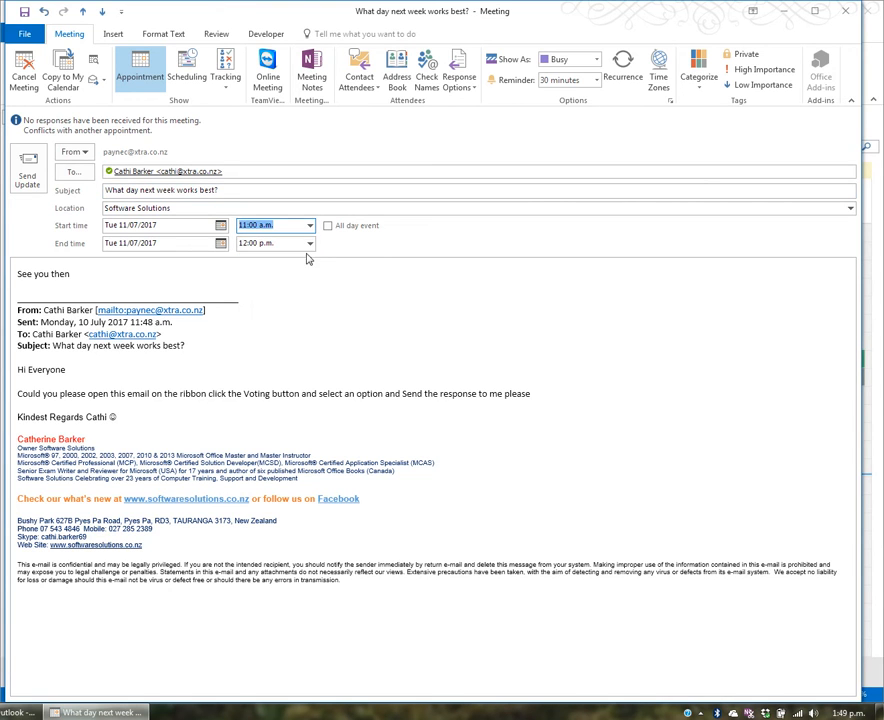
{"action": "left_click", "coordinate": [27, 170]}
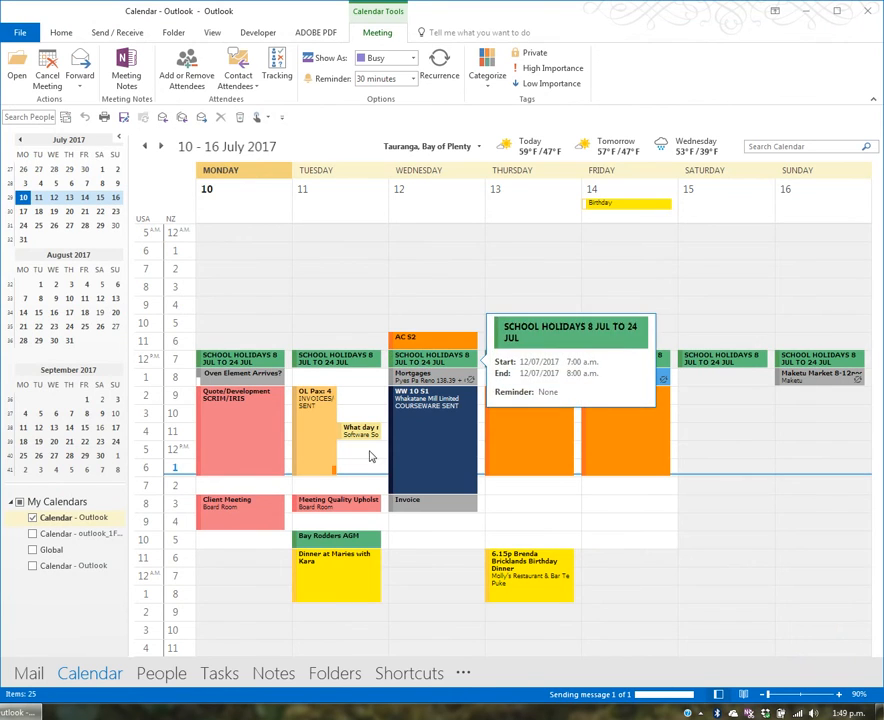
- Cancel Tuesday's "What day next week works best?" meeting and send the cancellation to its attendee
{"action": "mouse_move", "coordinate": [368, 432]}
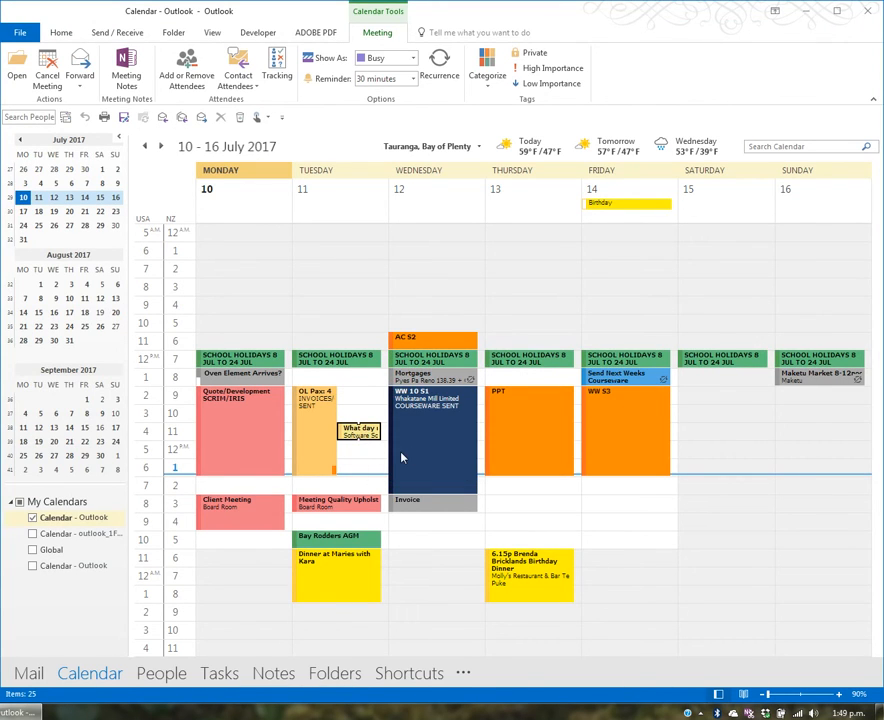
{"action": "key", "text": "Return"}
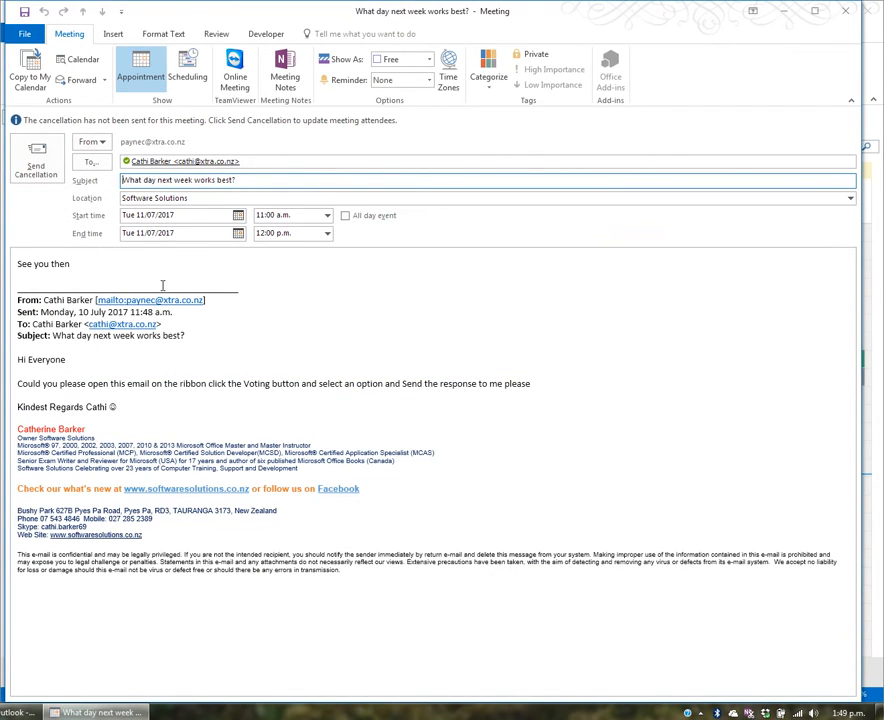
{"action": "left_click", "coordinate": [43, 168]}
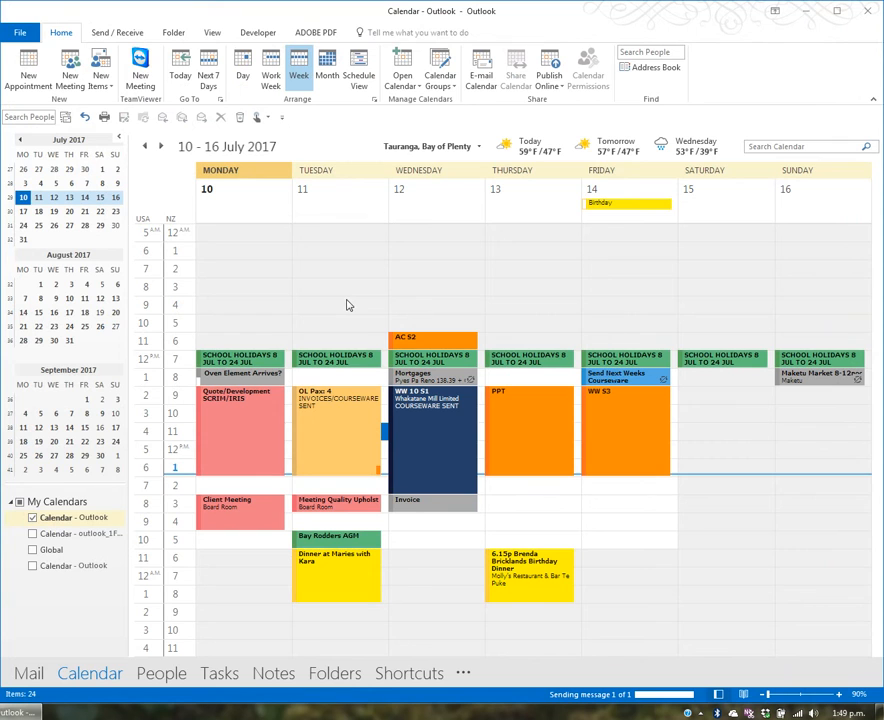
- Go to the Inbox and send and receive mail for all folders
{"action": "left_click", "coordinate": [340, 676]}
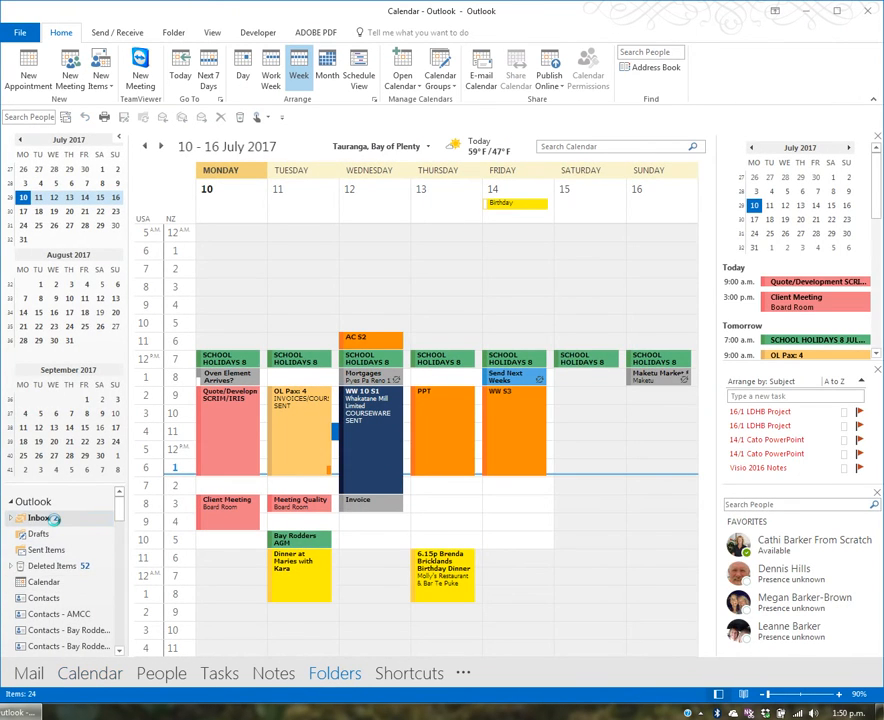
{"action": "left_click", "coordinate": [42, 518]}
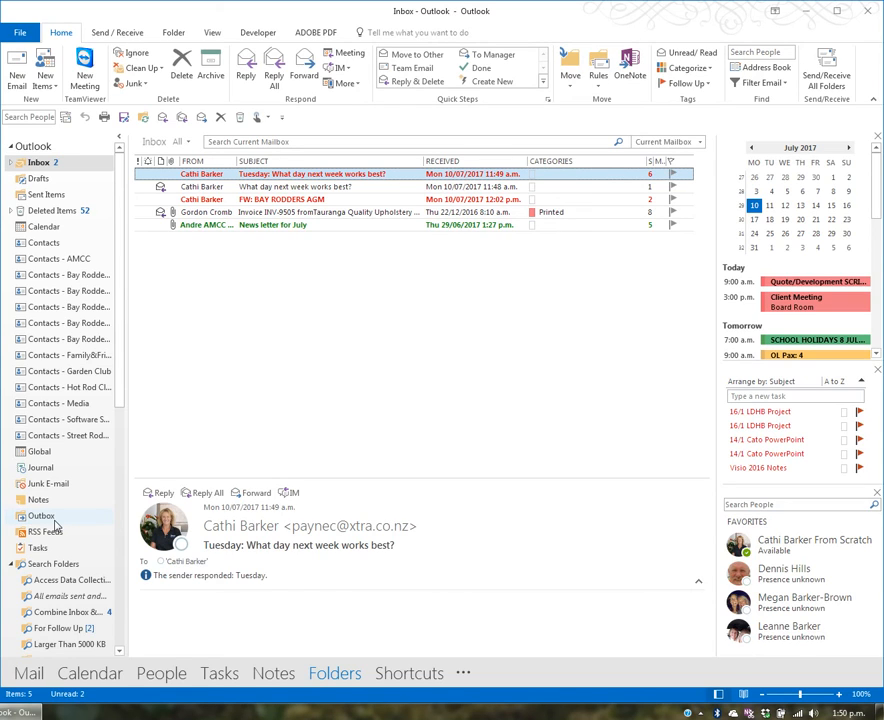
{"action": "left_click", "coordinate": [828, 76]}
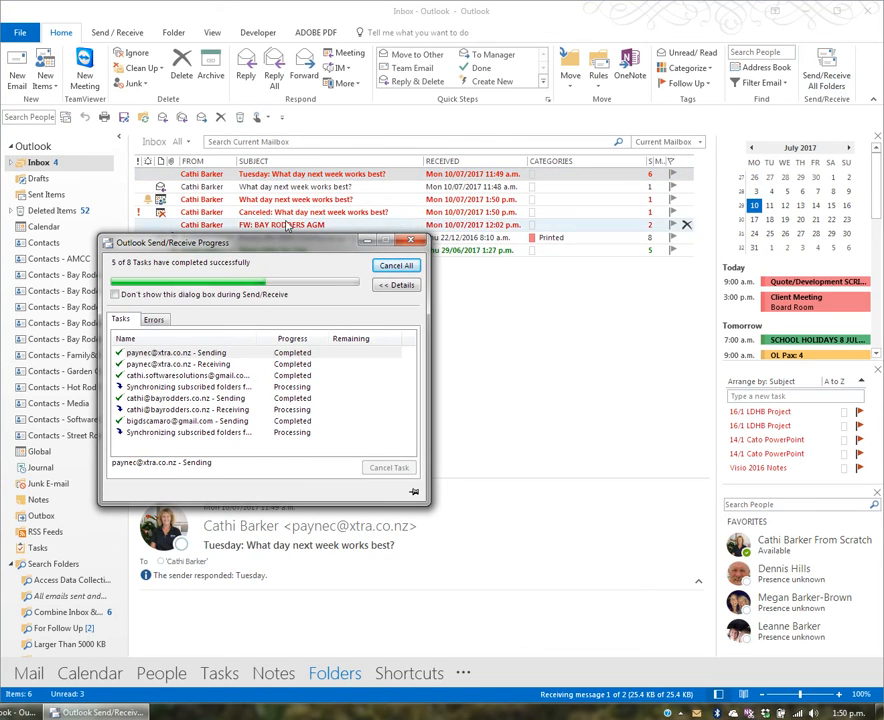
- Preview the meeting cancellation and the updated meeting request in the Inbox, open the request to read its details, and close it
{"action": "left_click", "coordinate": [280, 212]}
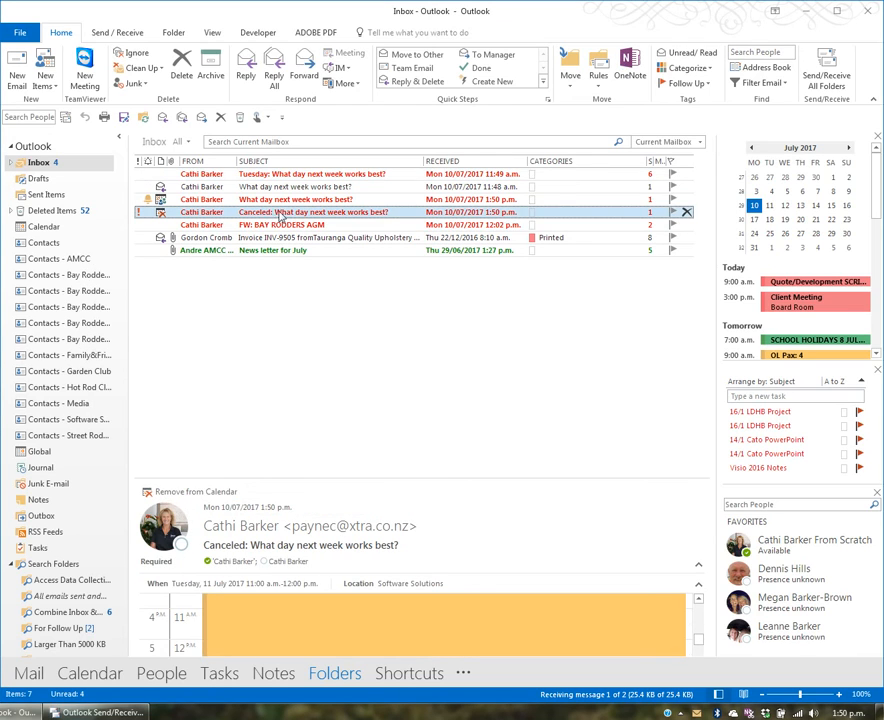
{"action": "left_click", "coordinate": [288, 201]}
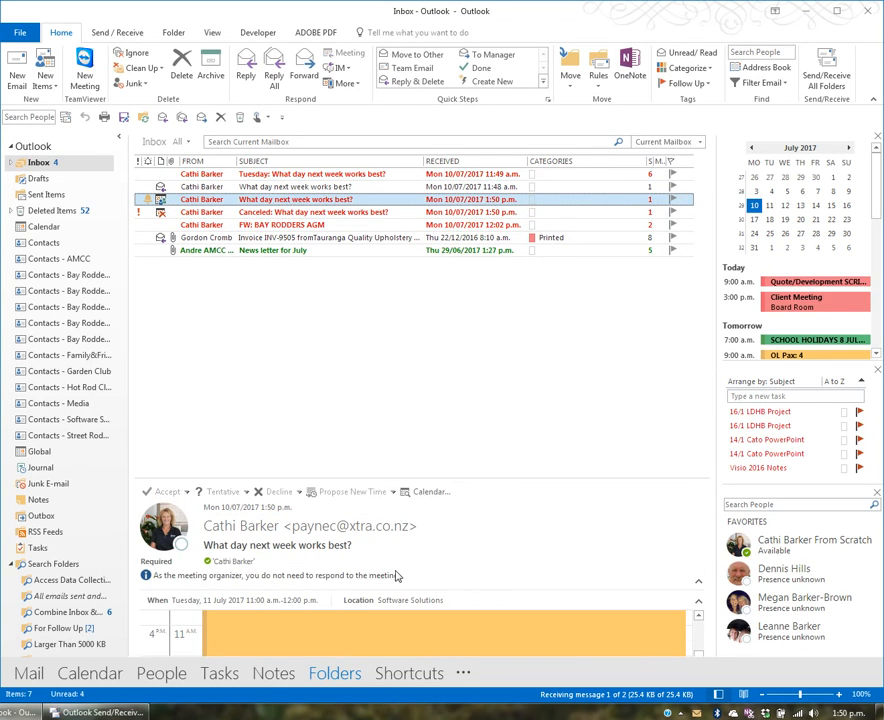
{"action": "double_click", "coordinate": [308, 201]}
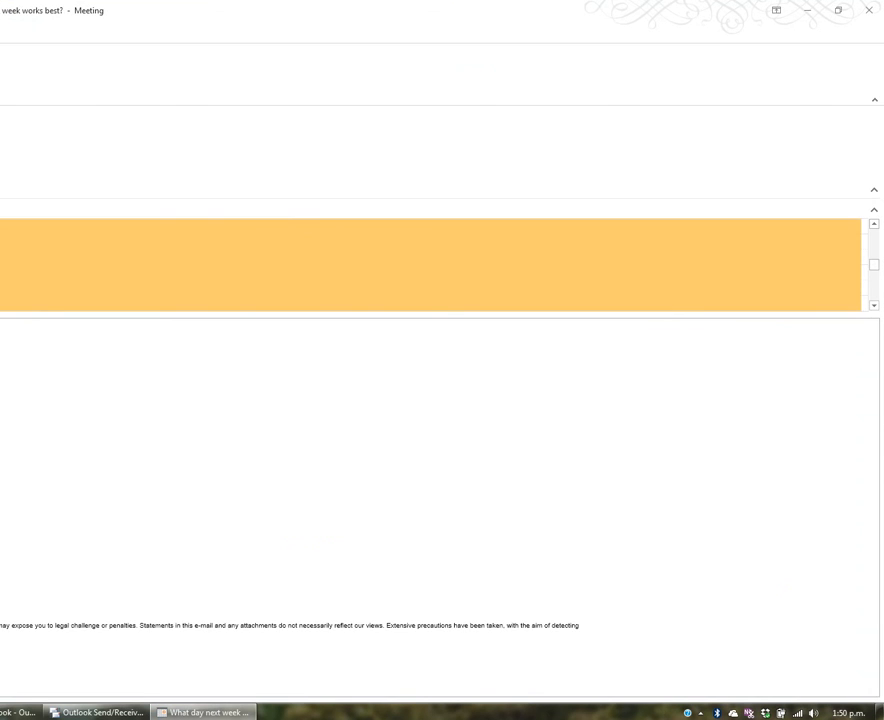
{"action": "key", "text": "super+Down"}
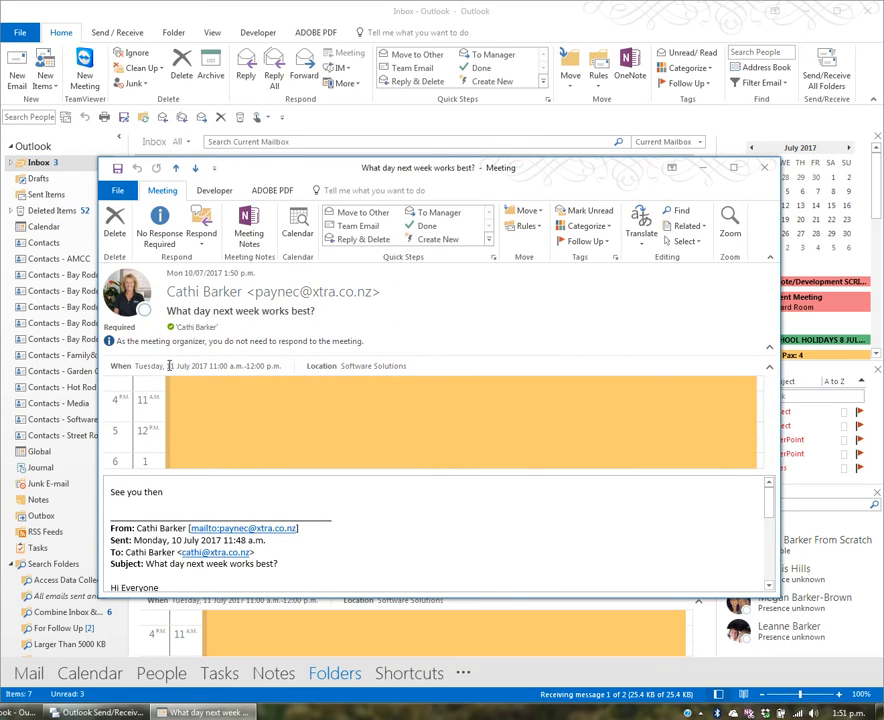
{"action": "double_click", "coordinate": [381, 168]}
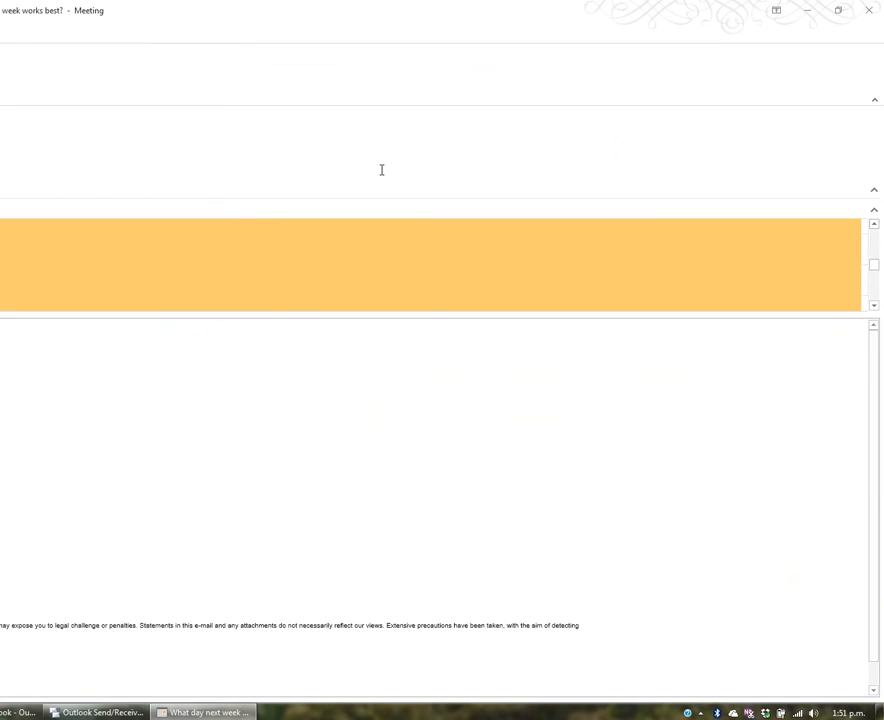
{"action": "left_click", "coordinate": [872, 11]}
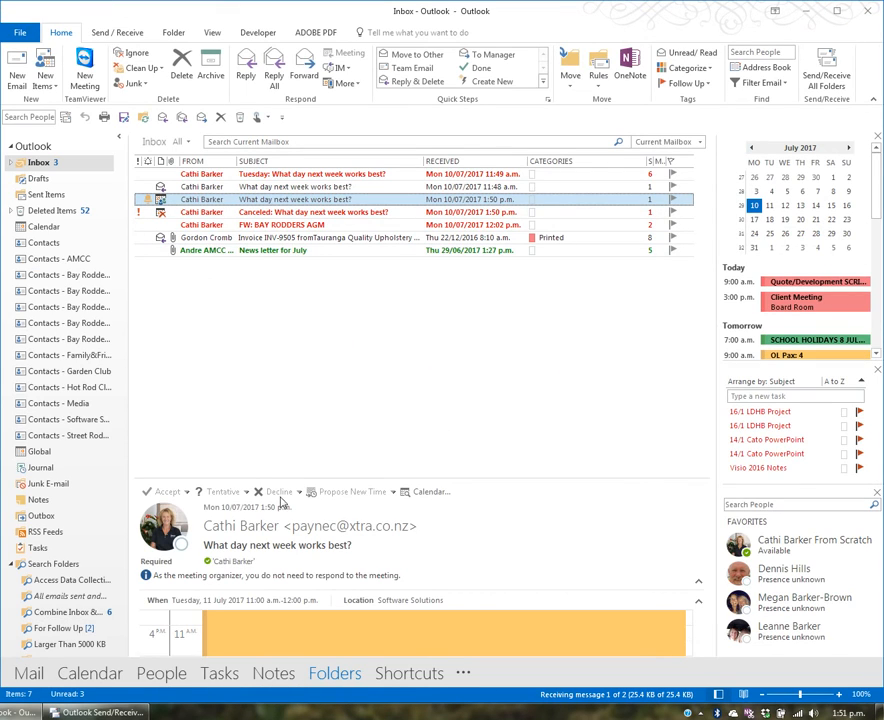